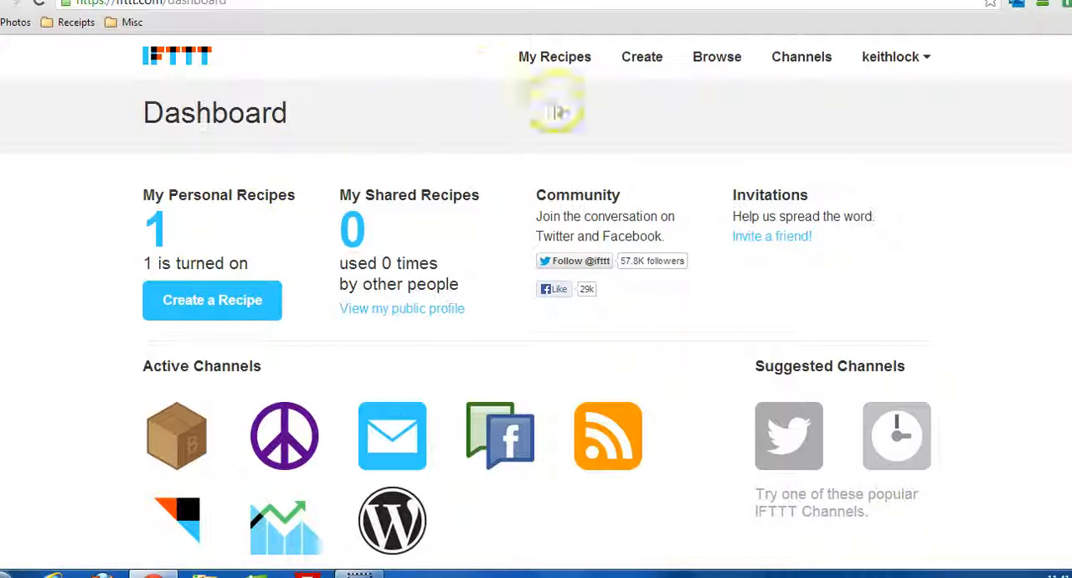
Open the Channels overview and look through the whole list of available channels, noting the activated ones such as Facebook Pages and WordPress.
left_click(791, 68)
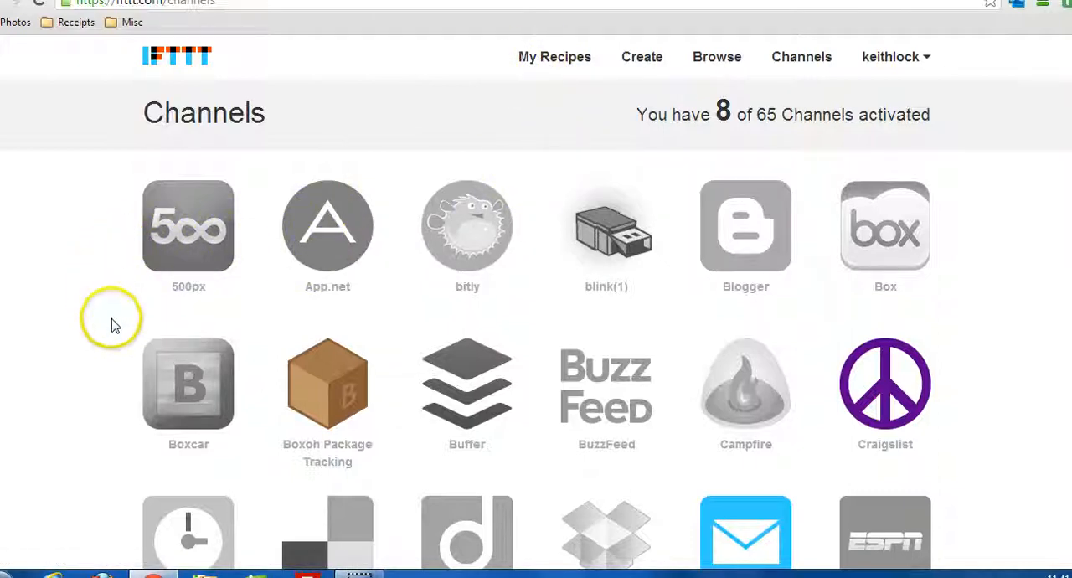
scroll(113, 321, "down", 1)
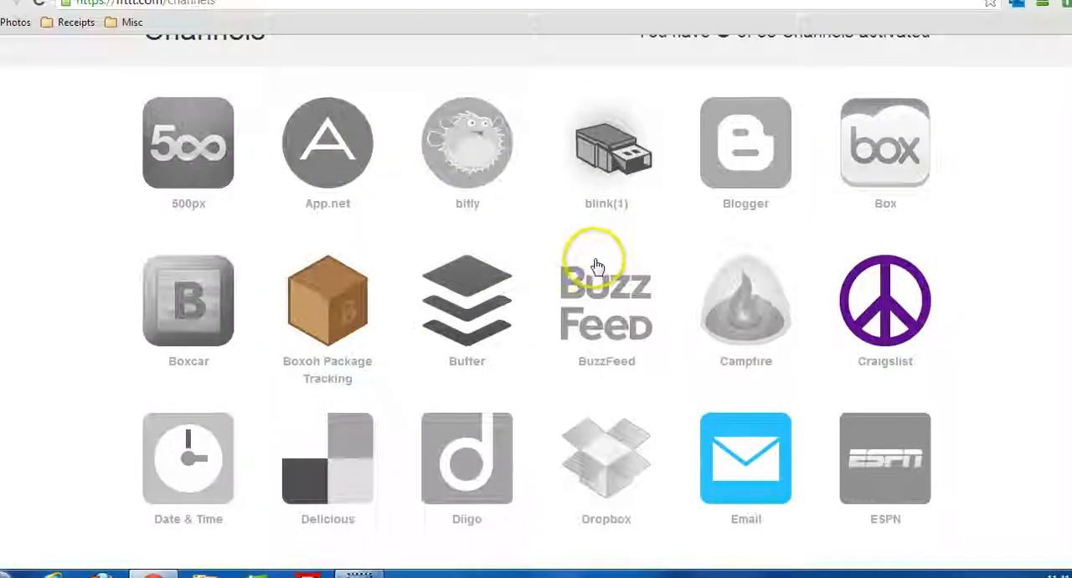
scroll(597, 256, "up", 1)
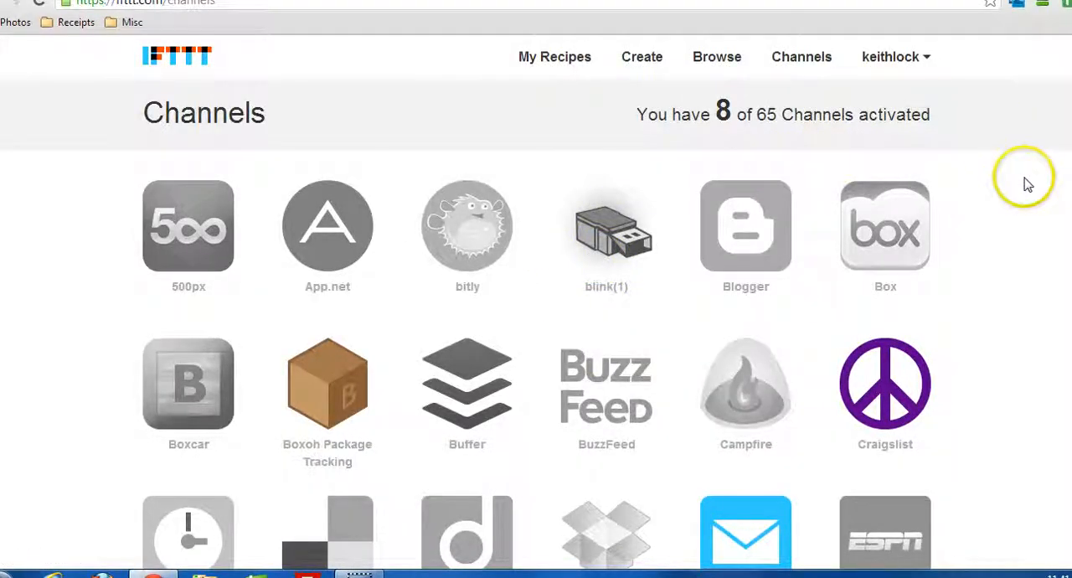
scroll(890, 243, "down", 1)
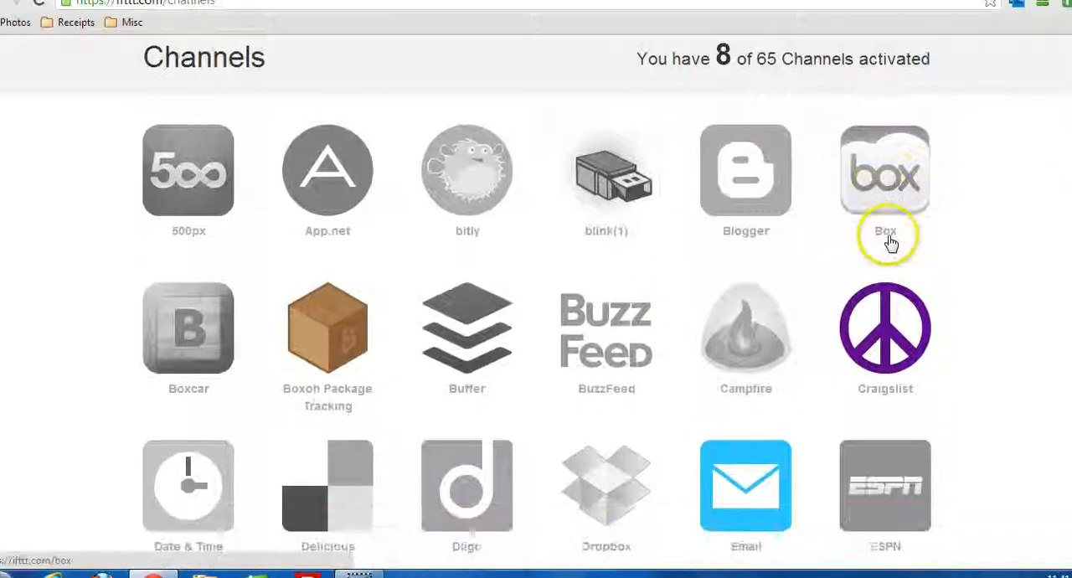
scroll(891, 242, "down", 1)
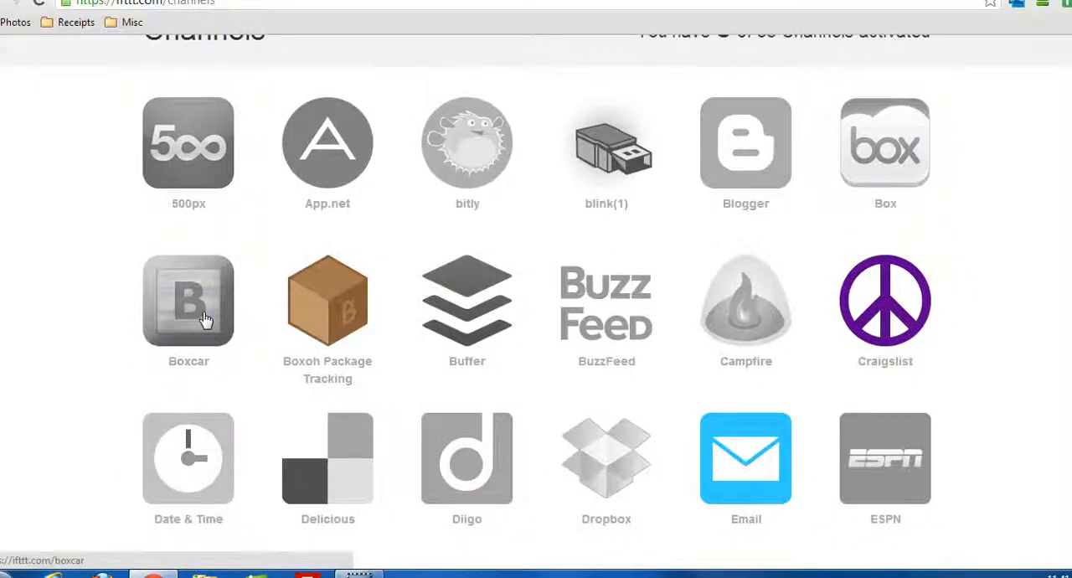
scroll(957, 306, "down", 2)
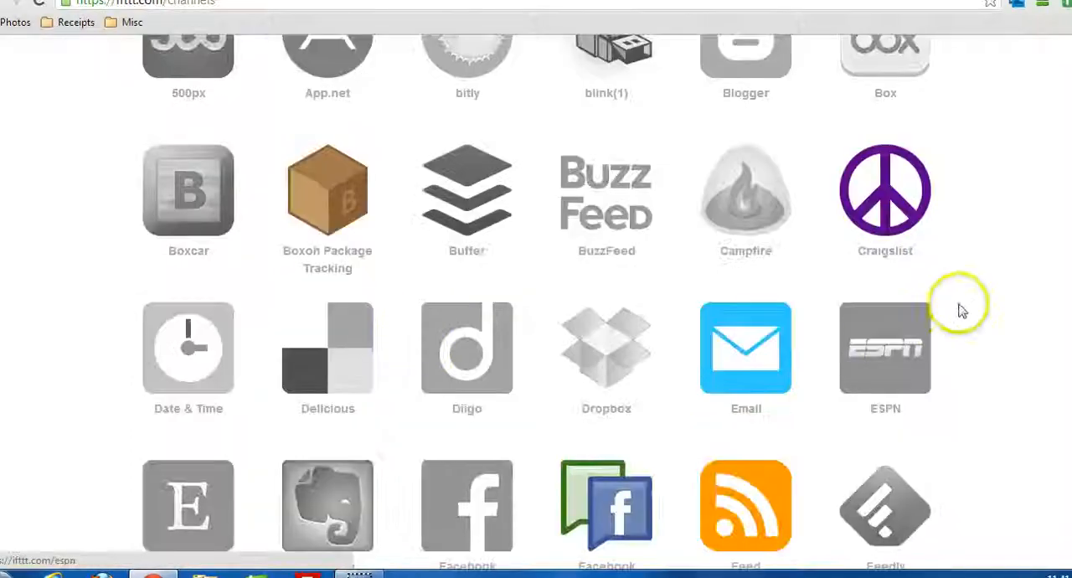
scroll(536, 302, "down", 10)
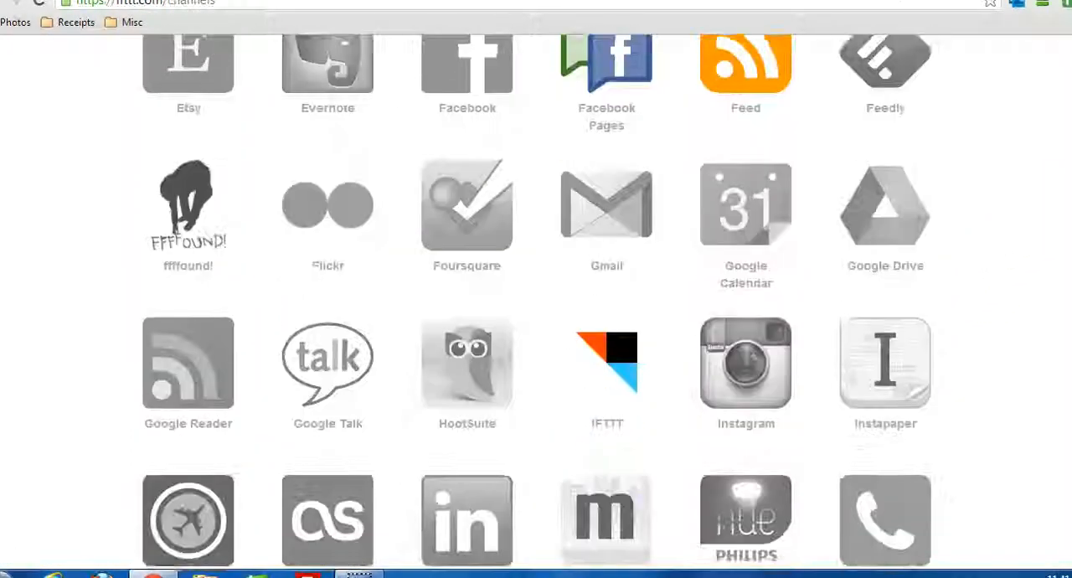
scroll(358, 419, "down", 5)
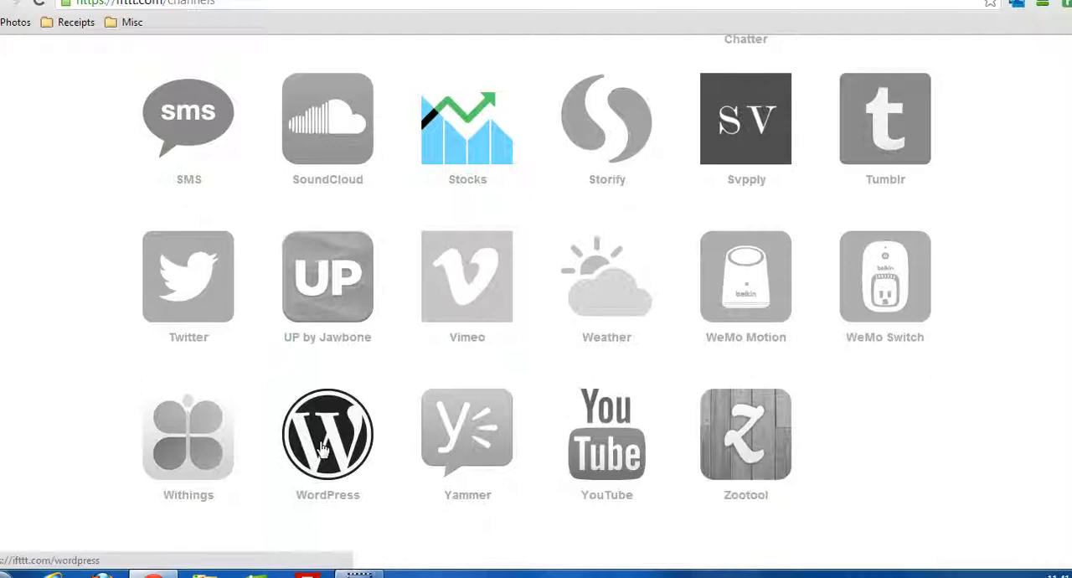
scroll(531, 354, "up", 4)
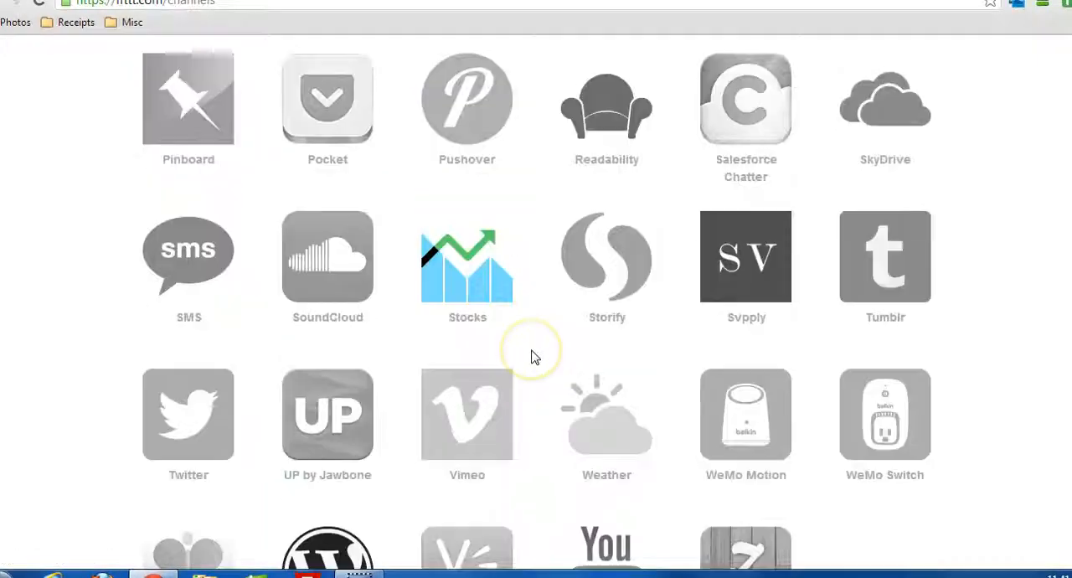
scroll(531, 356, "up", 5)
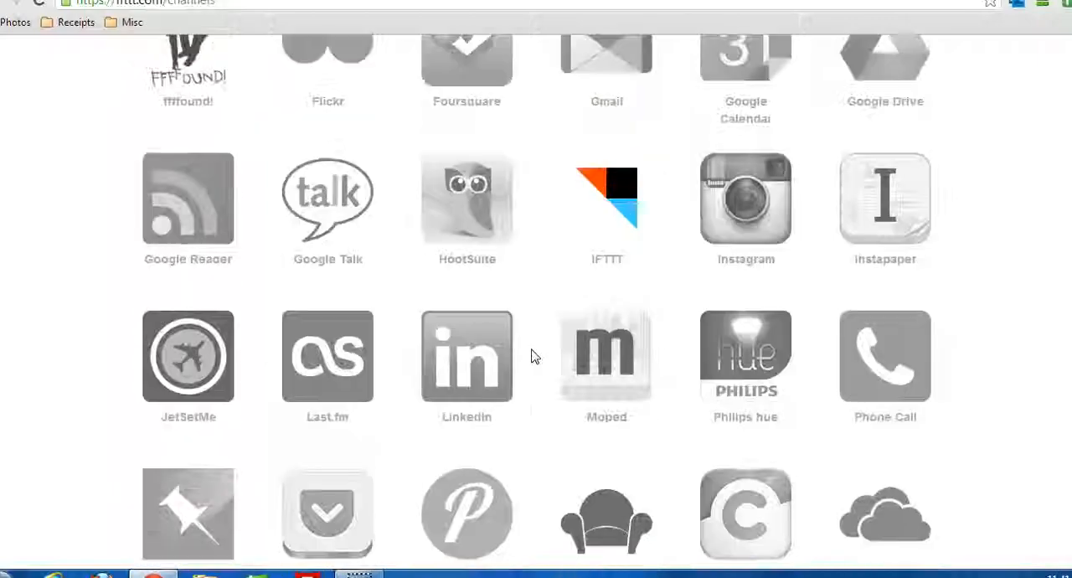
scroll(531, 355, "up", 1)
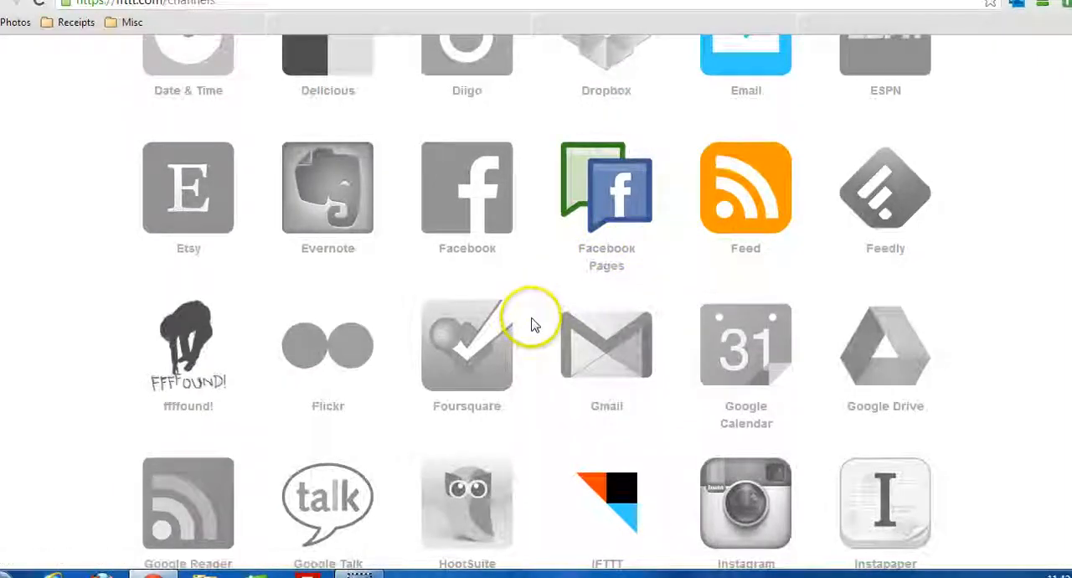
scroll(531, 323, "up", 1)
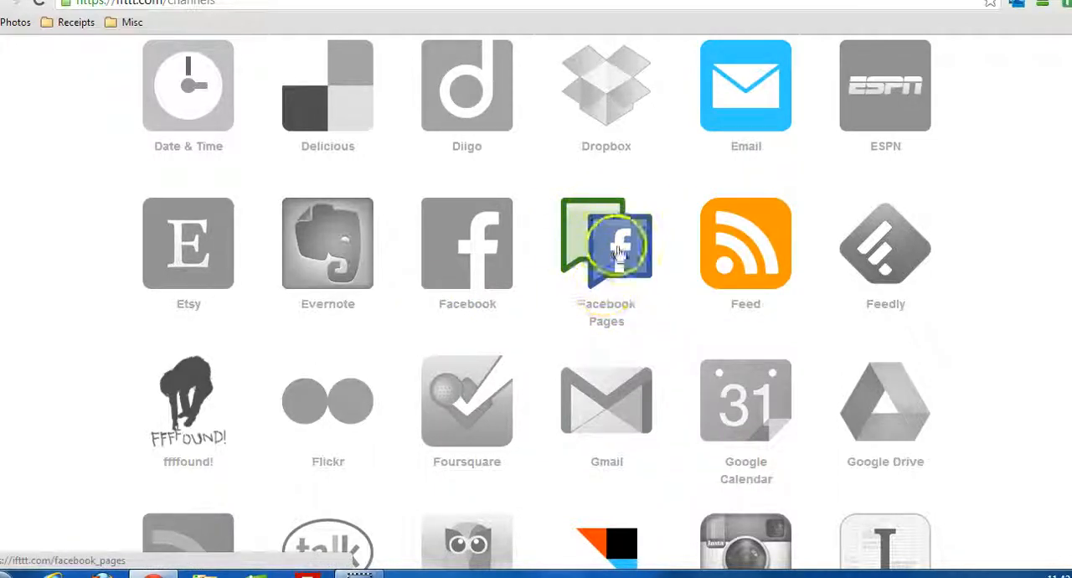
scroll(613, 240, "down", 2)
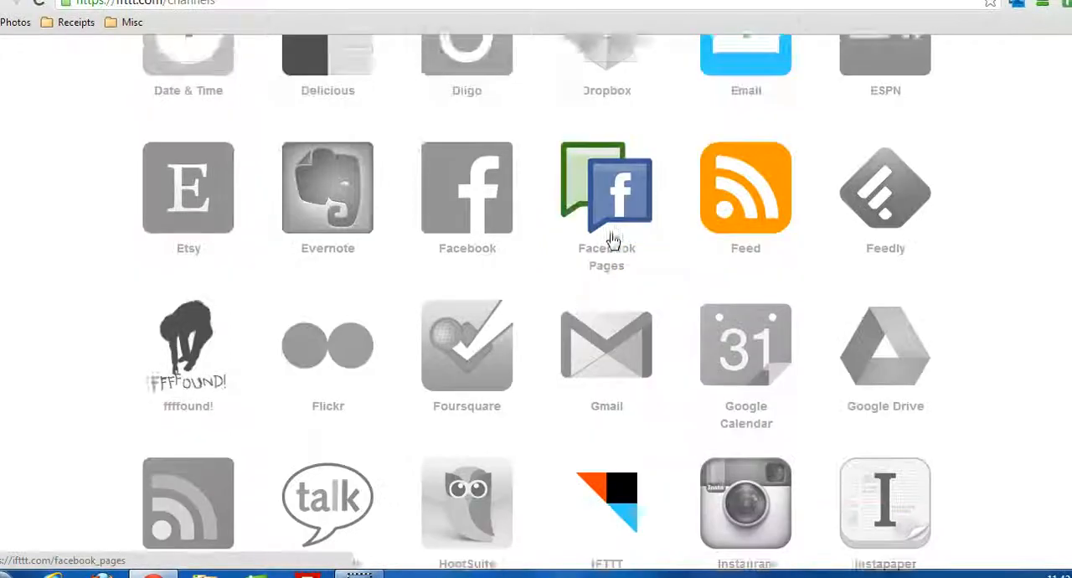
scroll(612, 240, "down", 3)
scroll(612, 241, "down", 7)
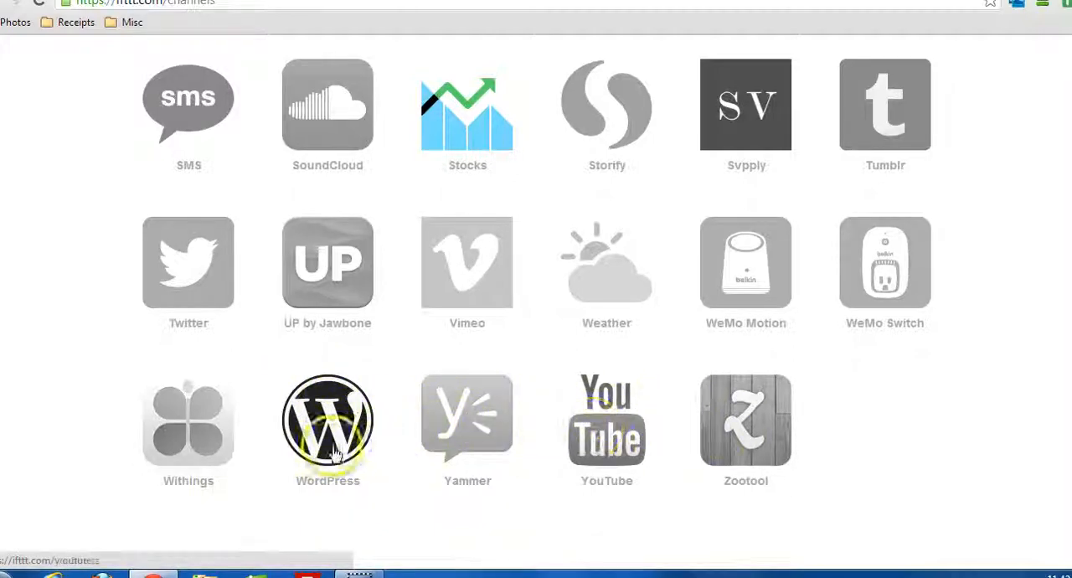
scroll(813, 454, "up", 10)
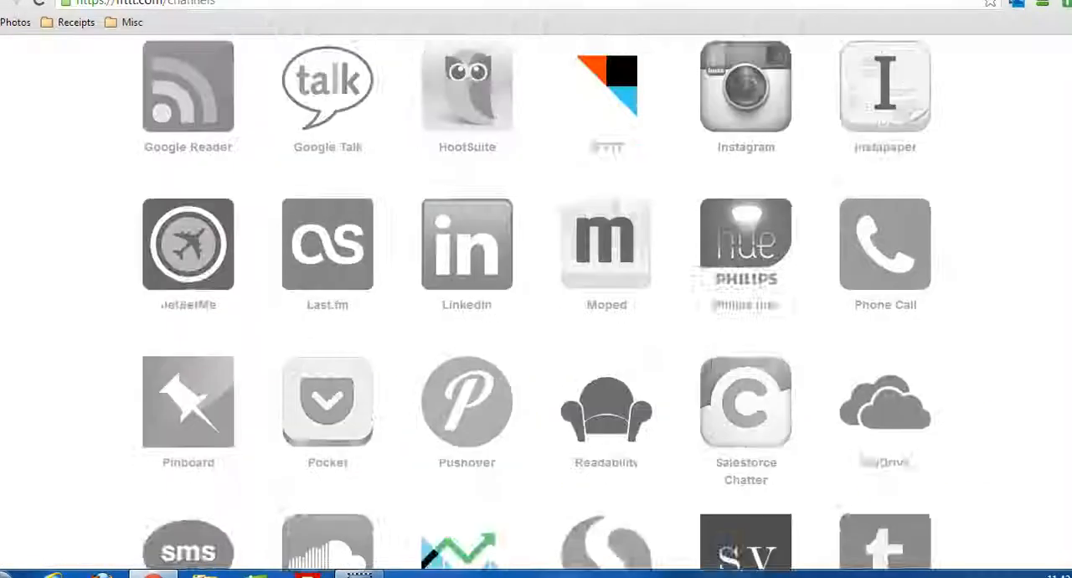
scroll(536, 301, "up", 7)
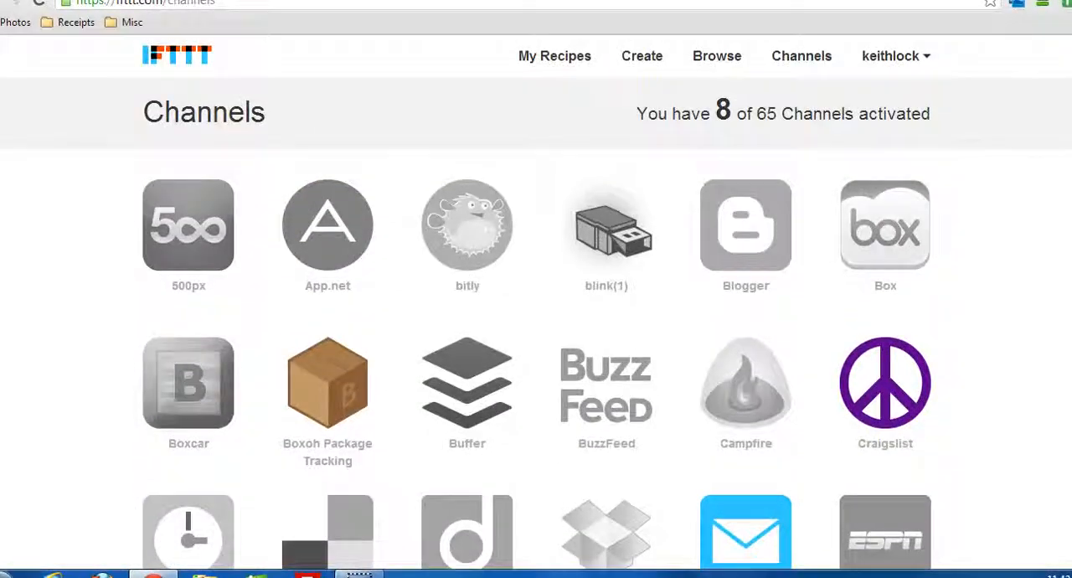
Start a new personal recipe from My Recipes and open the choice of trigger channel for its "this" part.
left_click(536, 66)
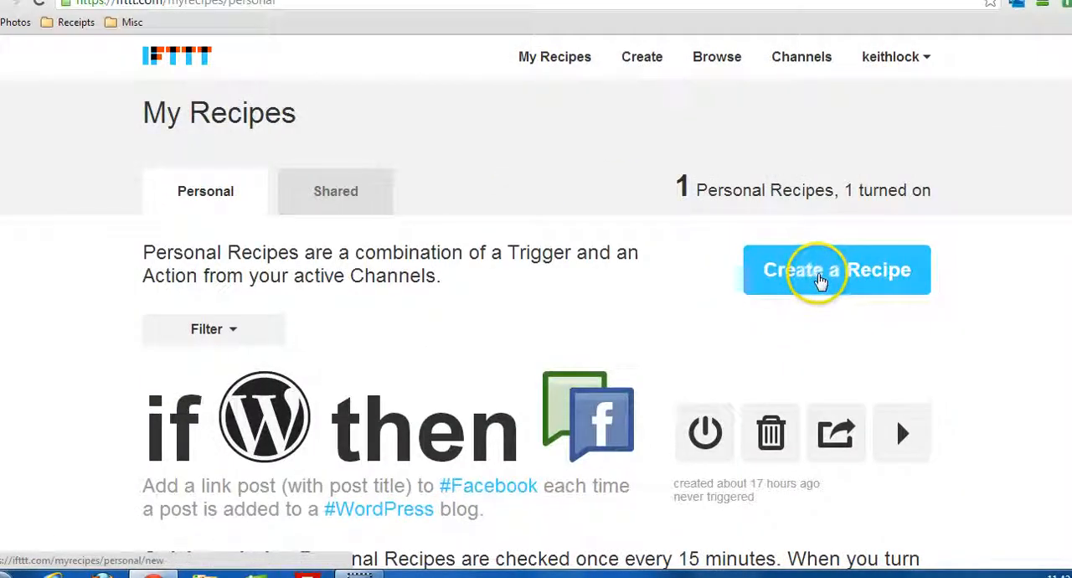
left_click(821, 271)
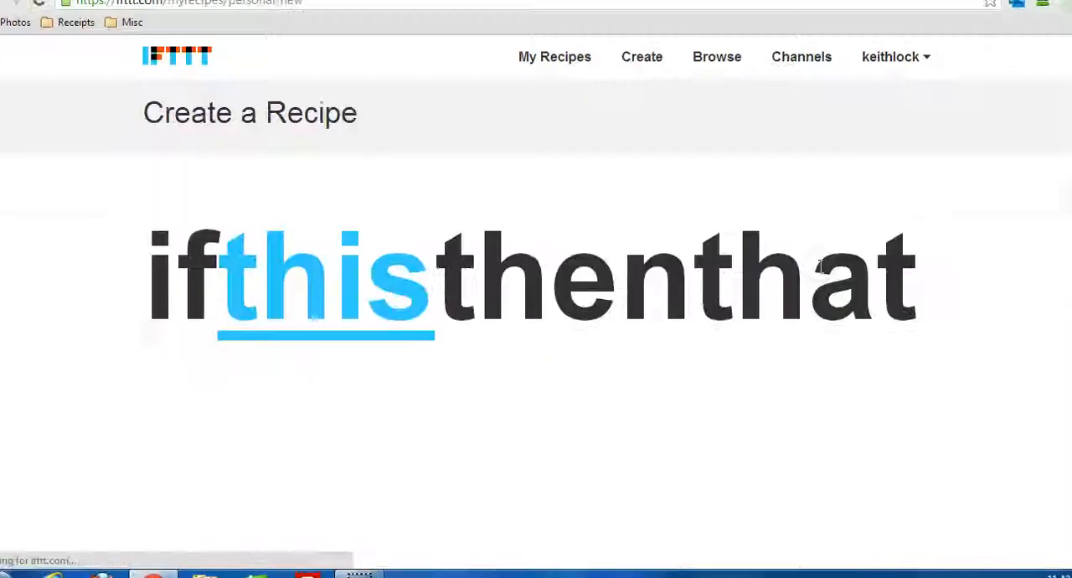
left_click(359, 295)
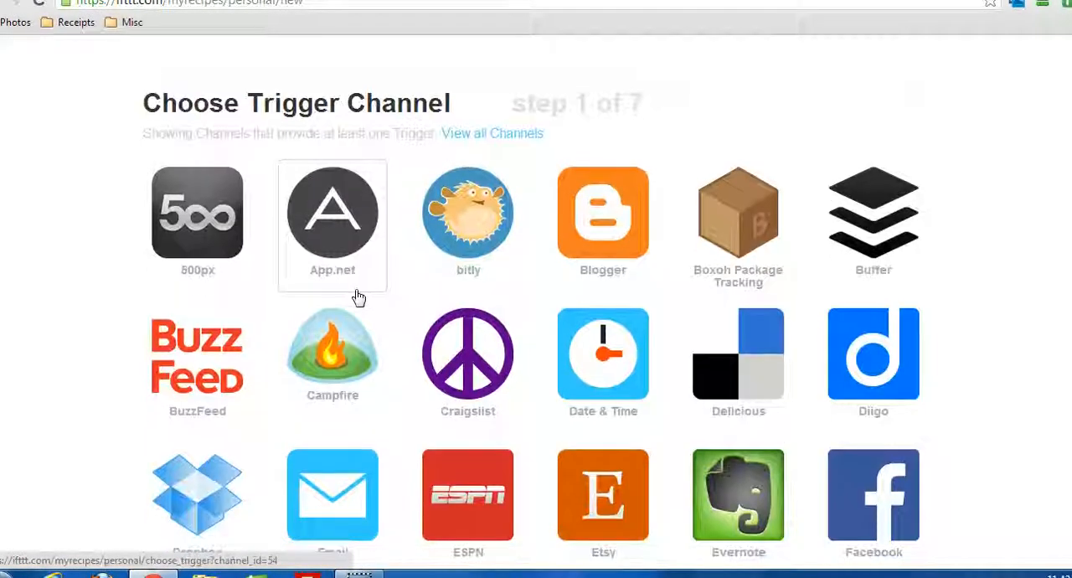
Choose WordPress as the trigger channel for the new recipe.
left_click(93, 251)
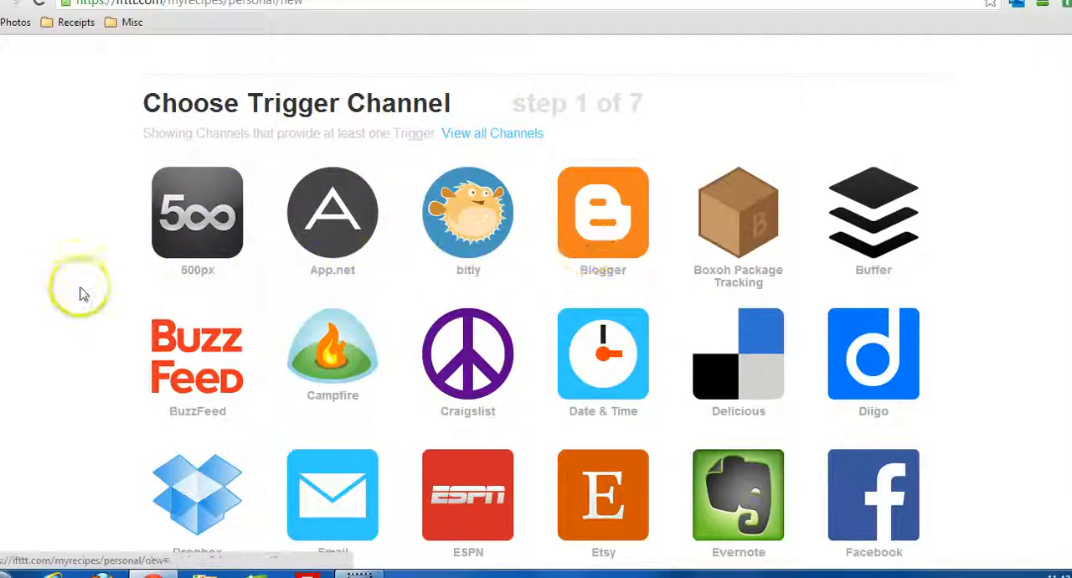
scroll(120, 290, "down", 1)
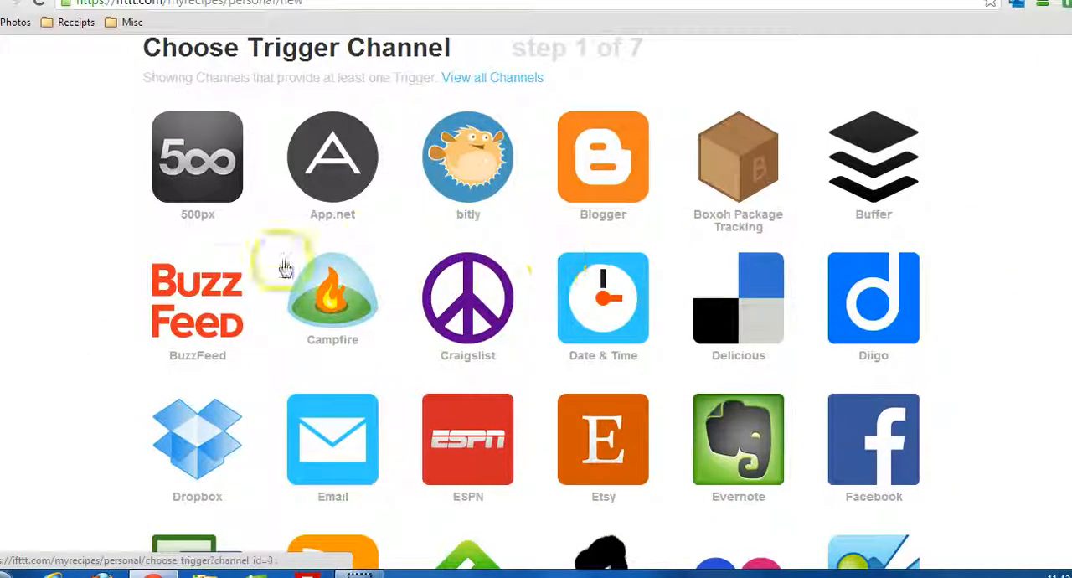
scroll(377, 283, "down", 3)
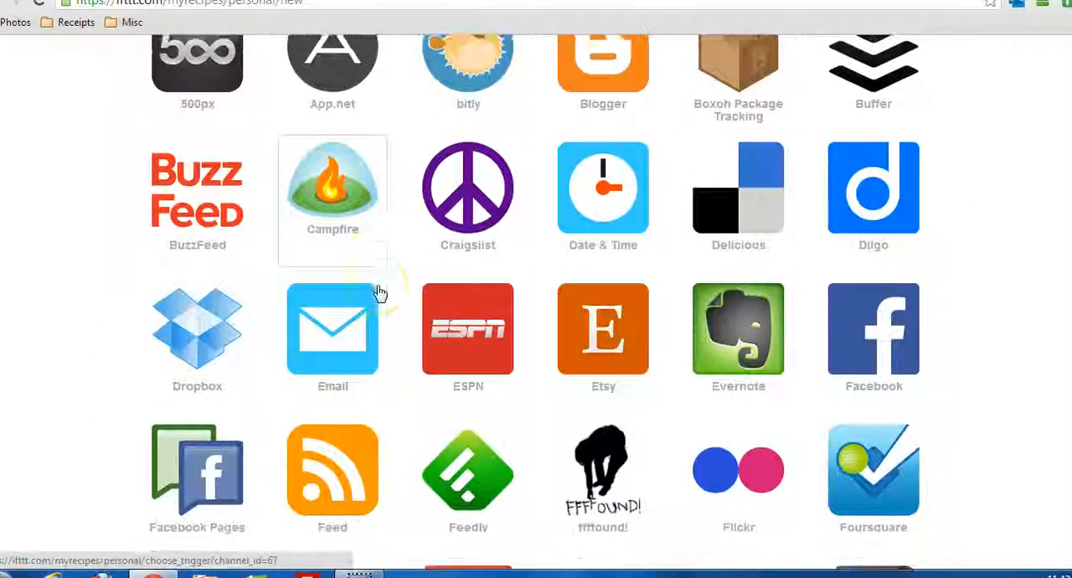
scroll(379, 292, "down", 6)
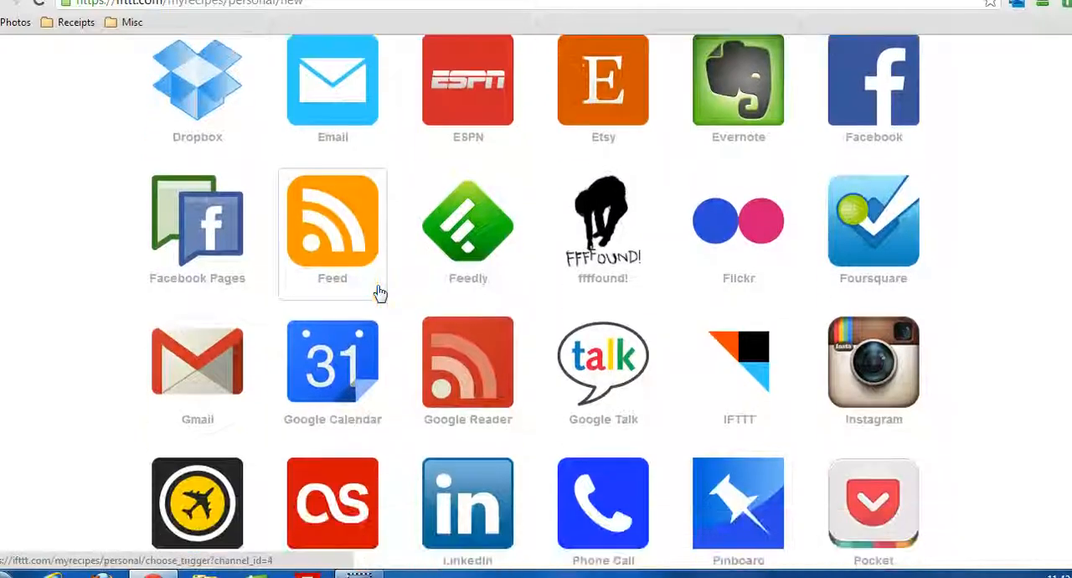
scroll(378, 292, "down", 9)
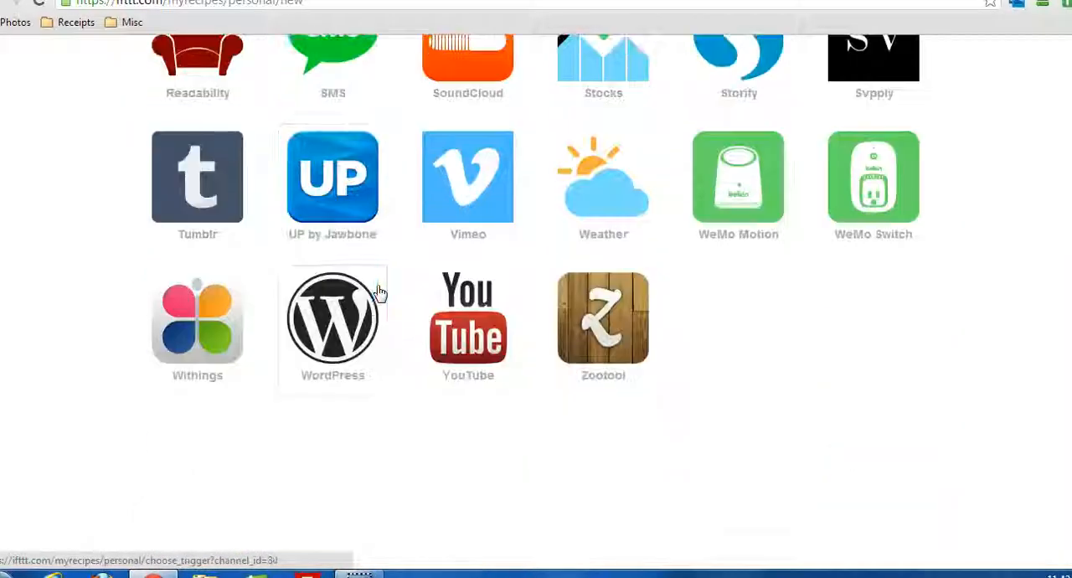
left_click(347, 325)
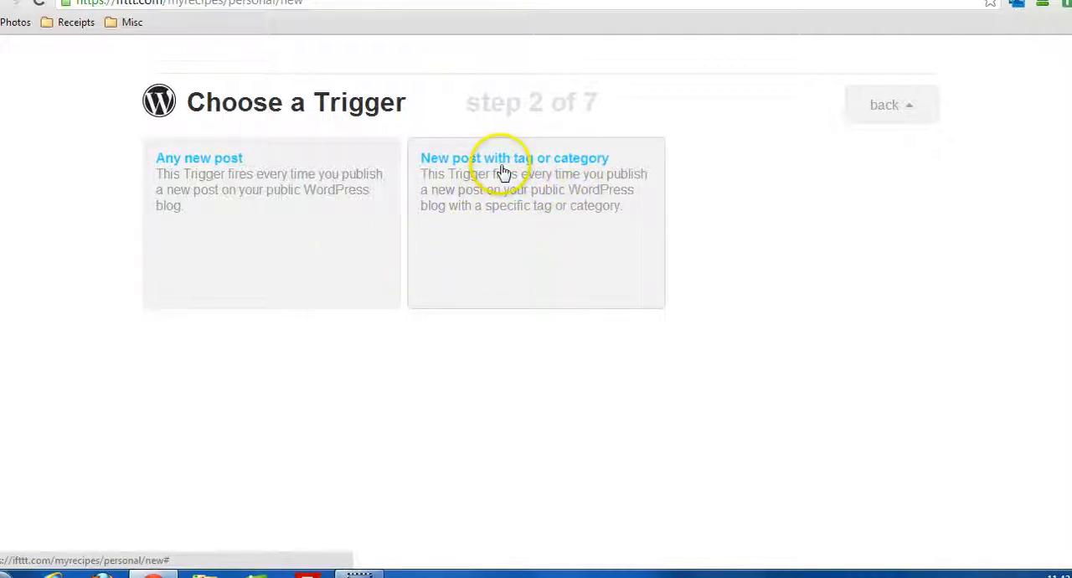
Compare the fields required by the "Any new post" and "New post with tag or category" triggers, returning to the trigger choice each time.
left_click(209, 163)
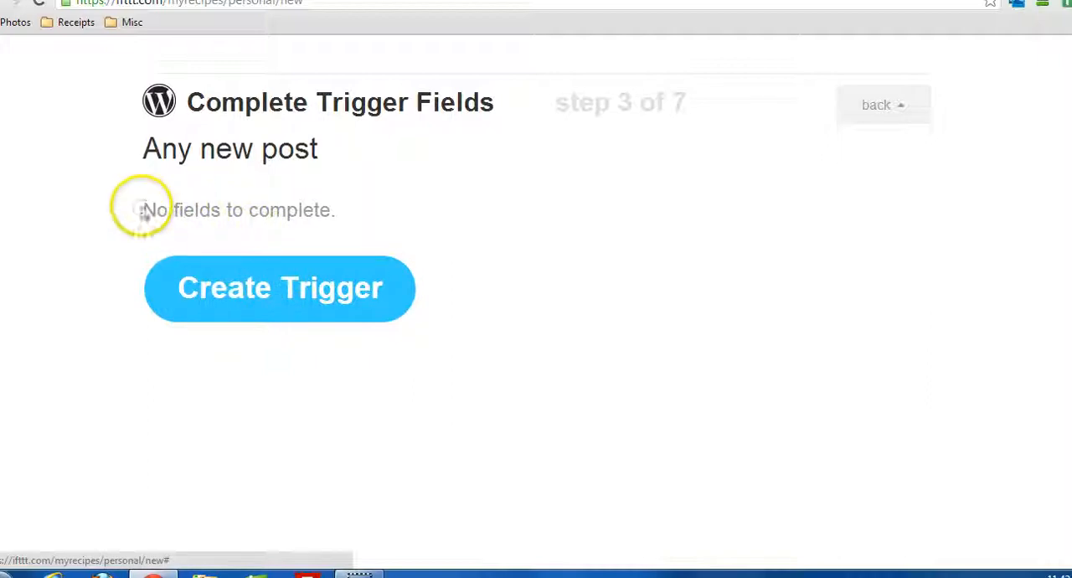
left_click_drag(139, 209, 353, 220)
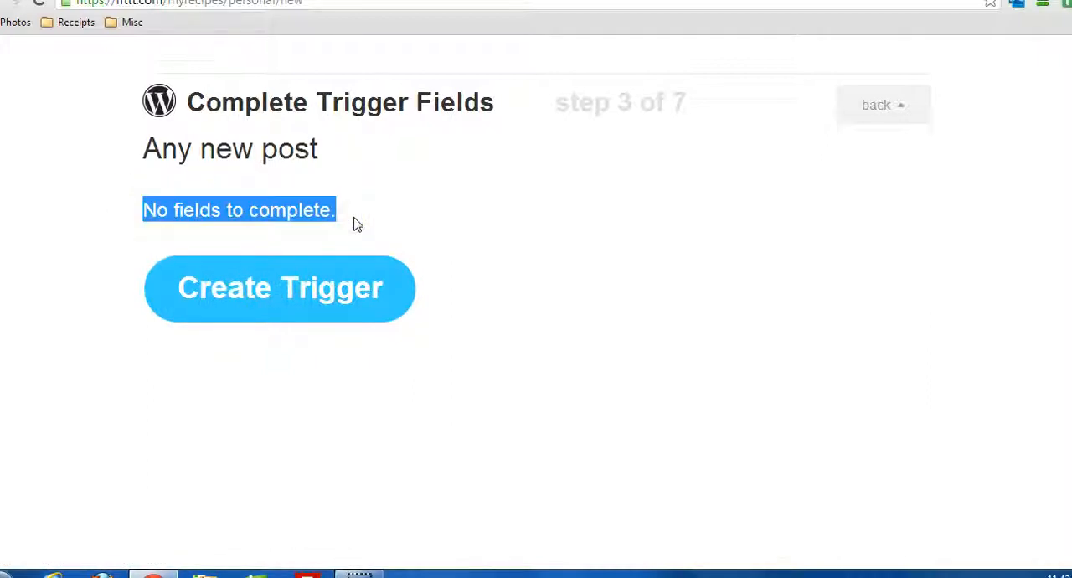
left_click(875, 108)
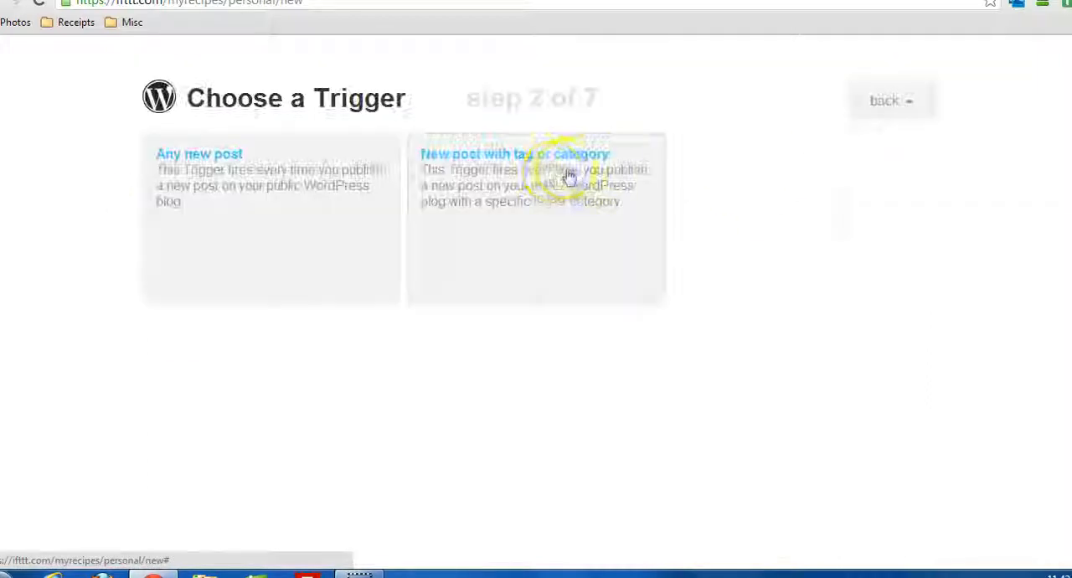
left_click(616, 211)
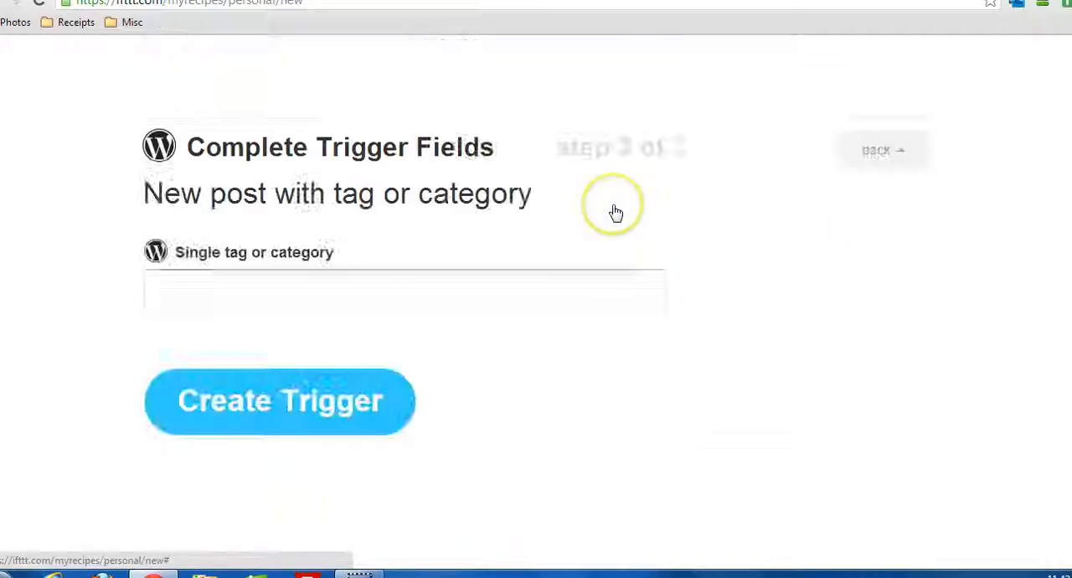
left_click(238, 250)
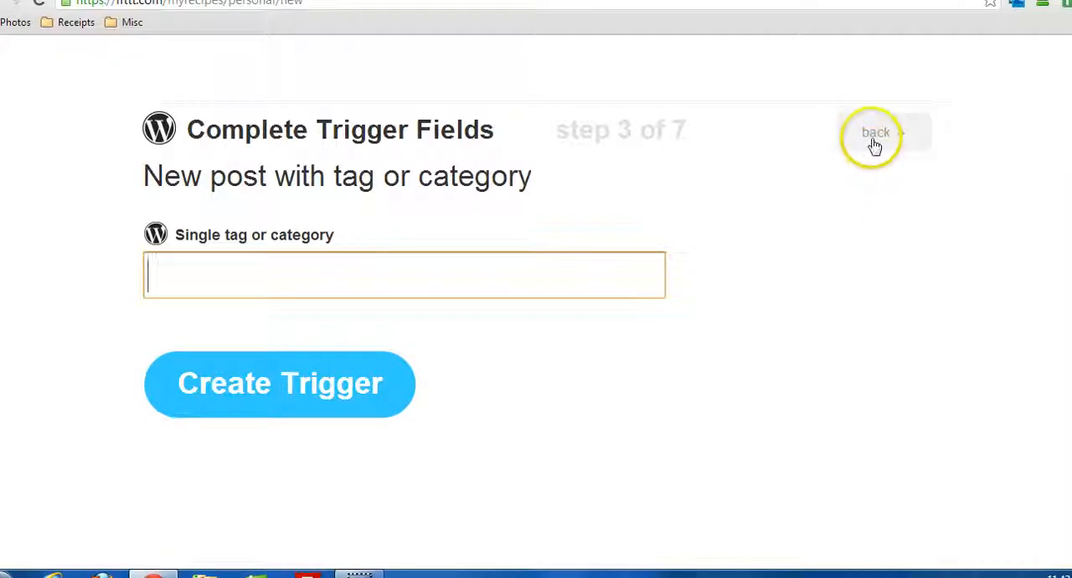
left_click(874, 141)
Create the WordPress trigger with "Any new post" and open the choice of action channel for the "that" part.
left_click(216, 162)
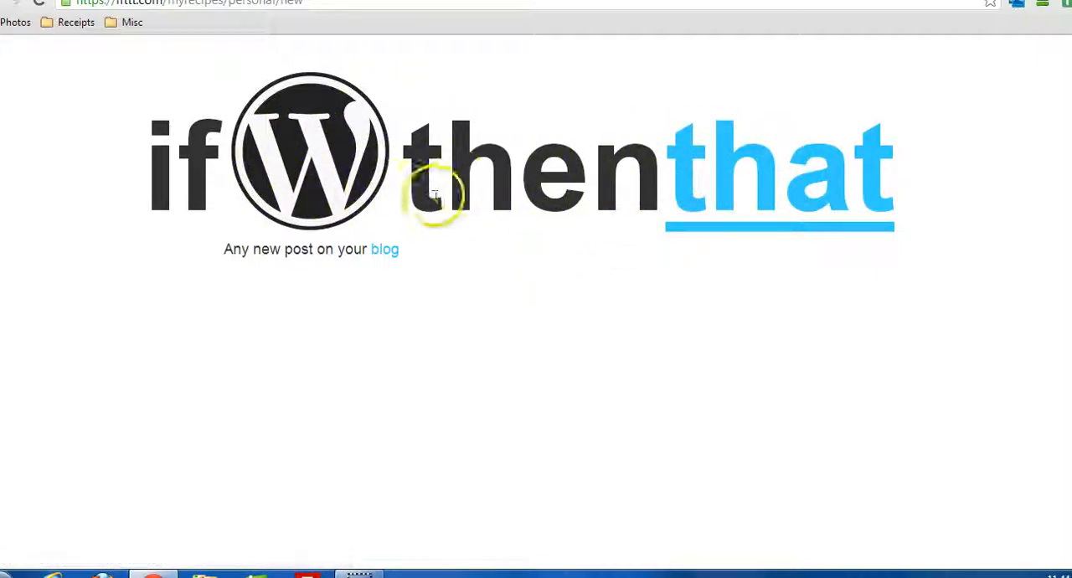
left_click(731, 183)
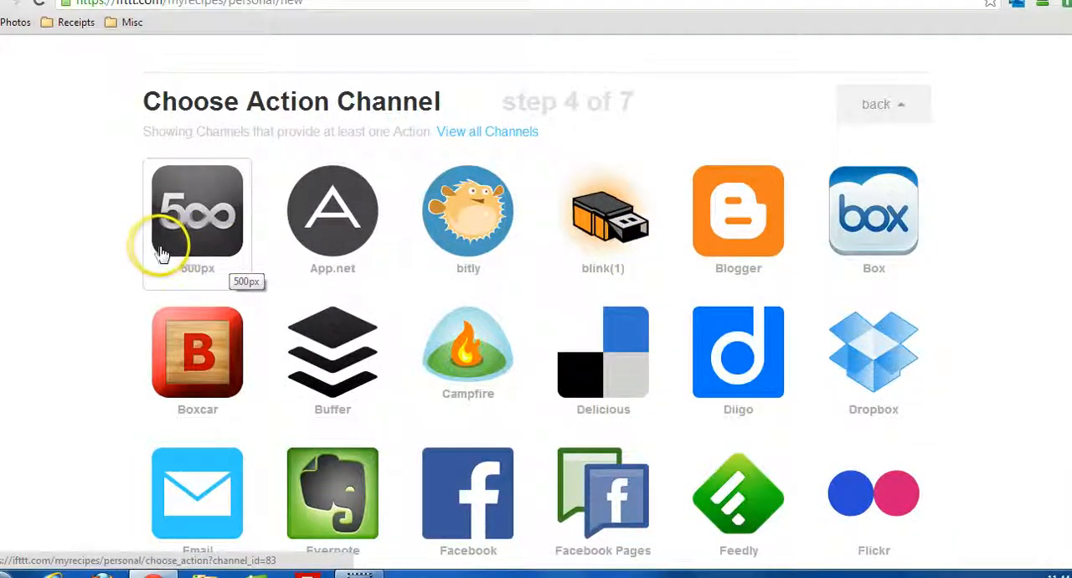
Look through the full list of action channels available for the recipe.
scroll(147, 249, "down", 1)
scroll(145, 251, "down", 3)
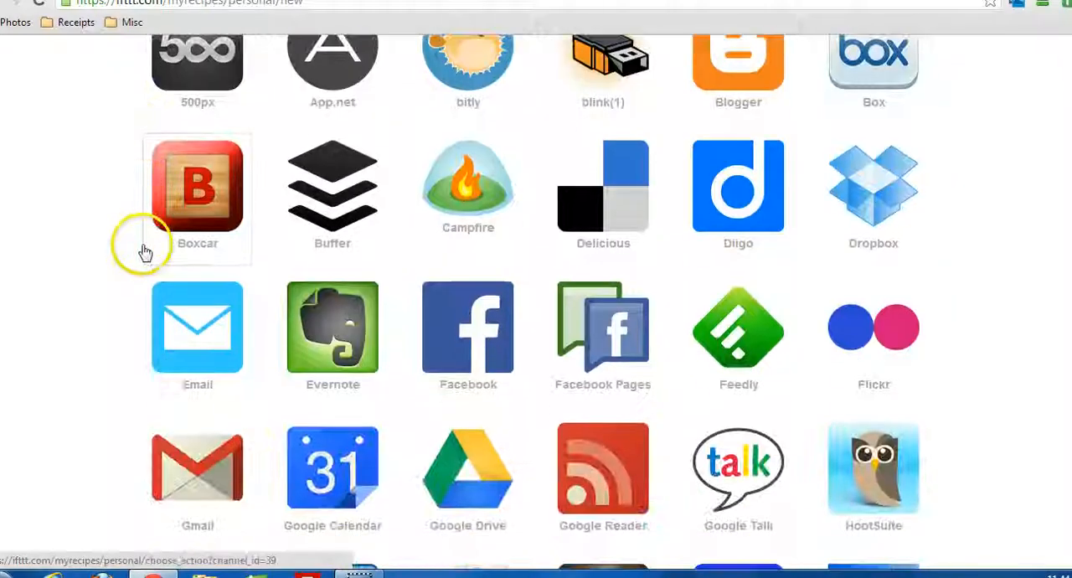
scroll(145, 251, "down", 2)
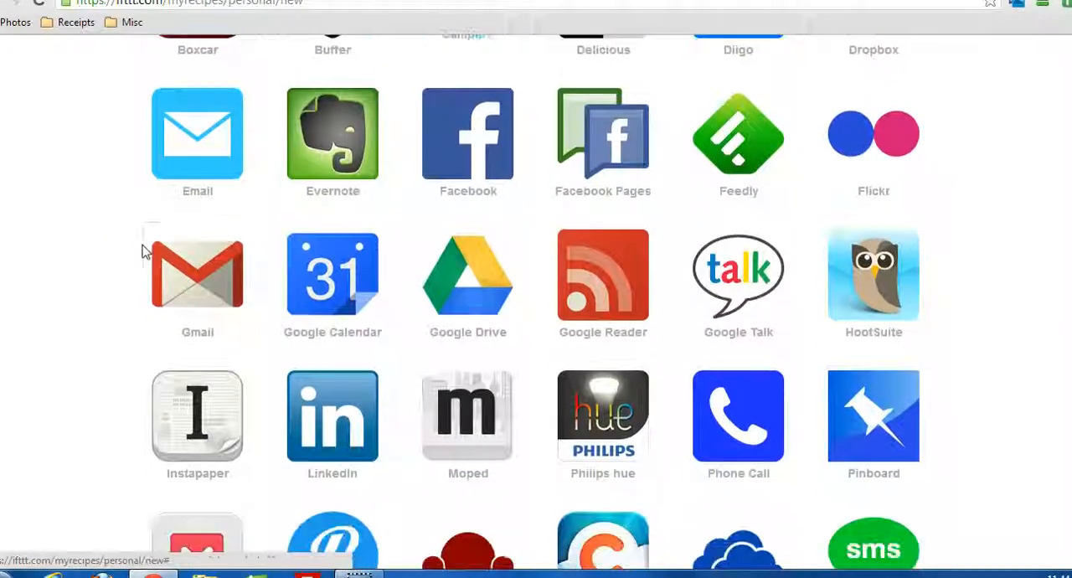
scroll(145, 251, "down", 3)
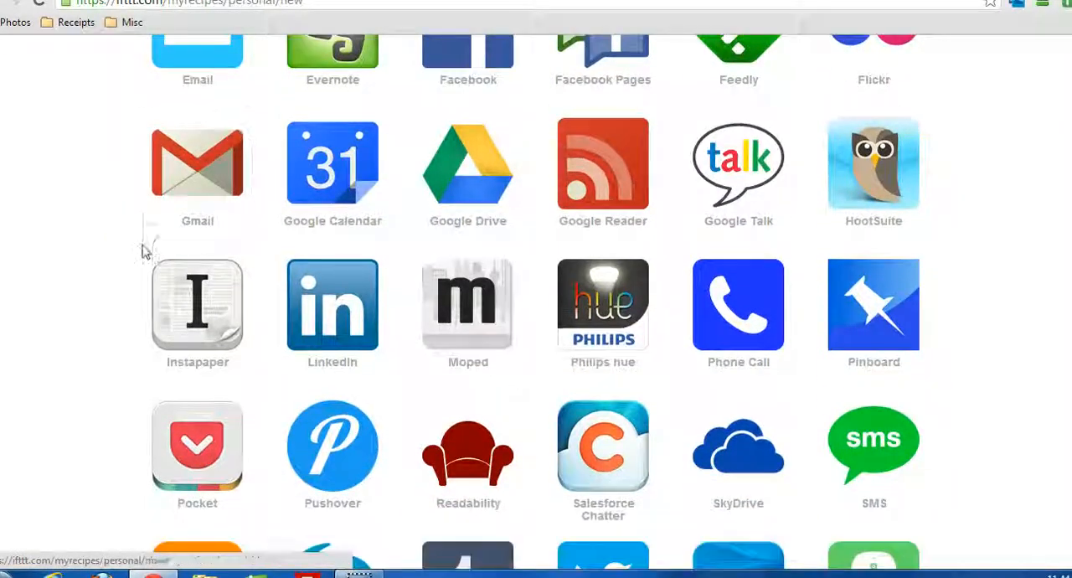
scroll(143, 250, "down", 1)
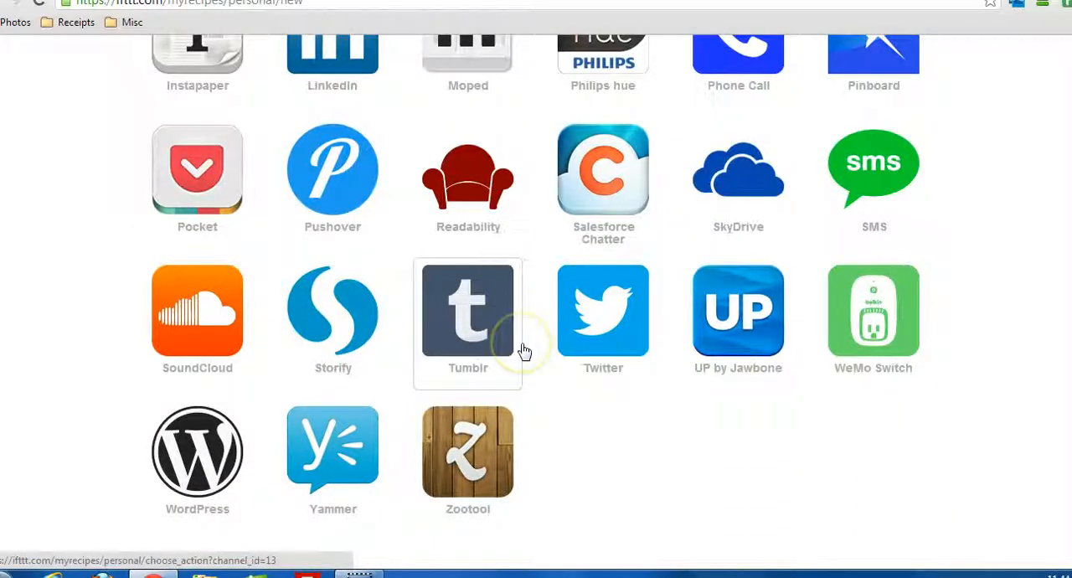
scroll(572, 381, "up", 2)
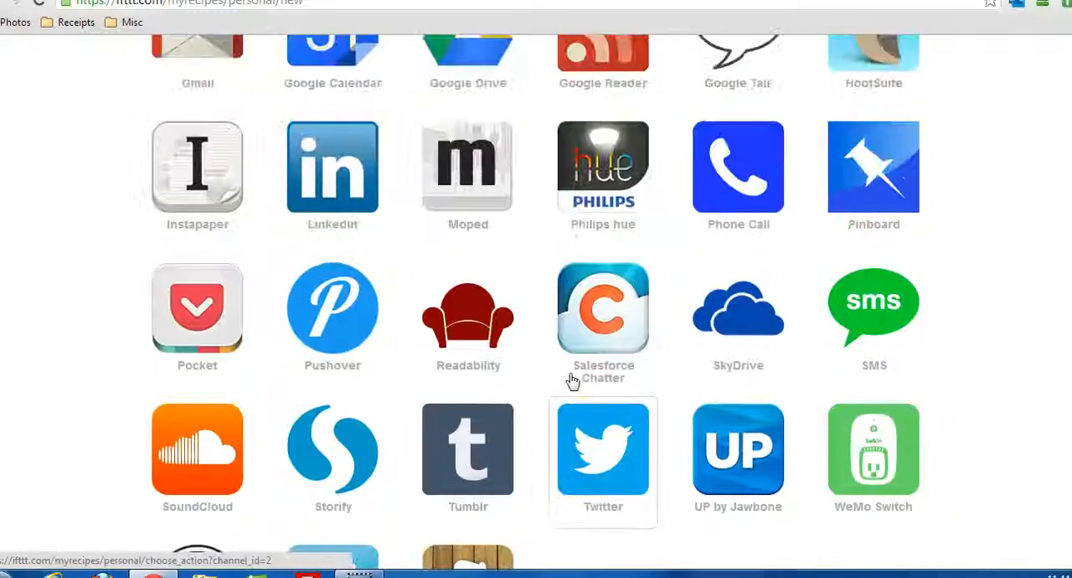
scroll(572, 381, "up", 3)
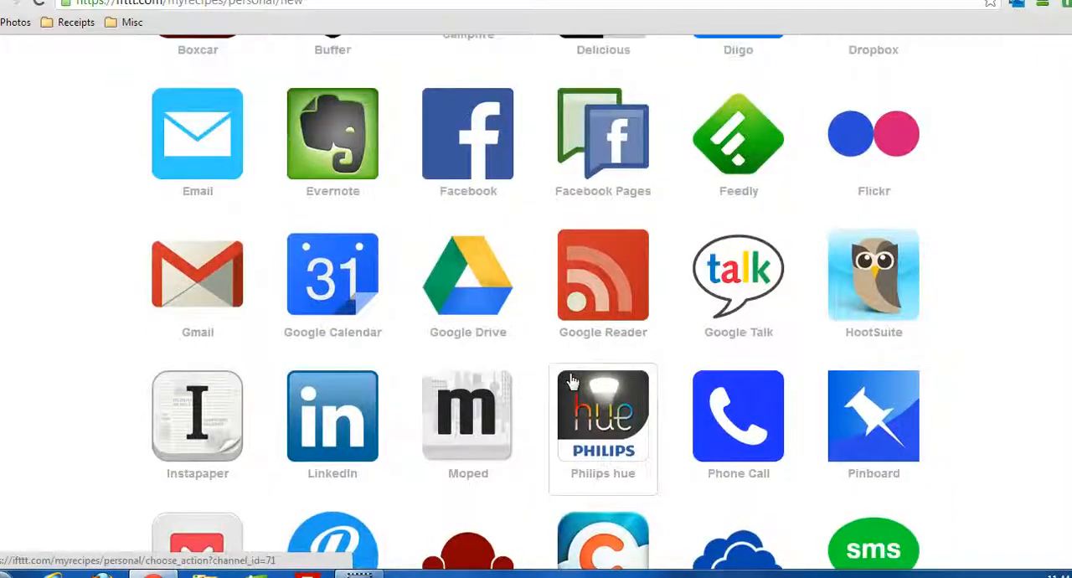
scroll(572, 381, "up", 2)
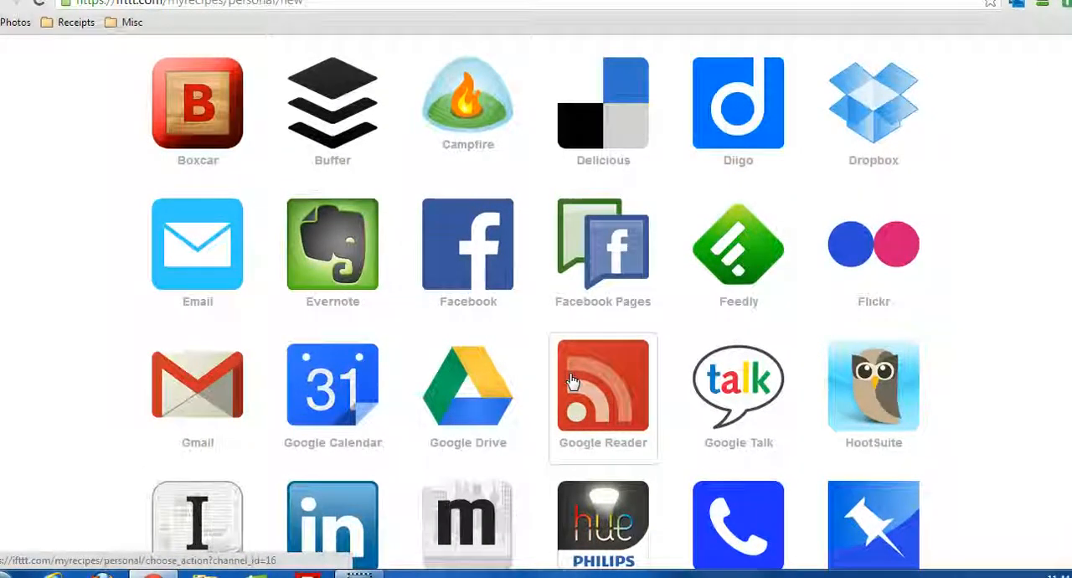
scroll(572, 381, "up", 3)
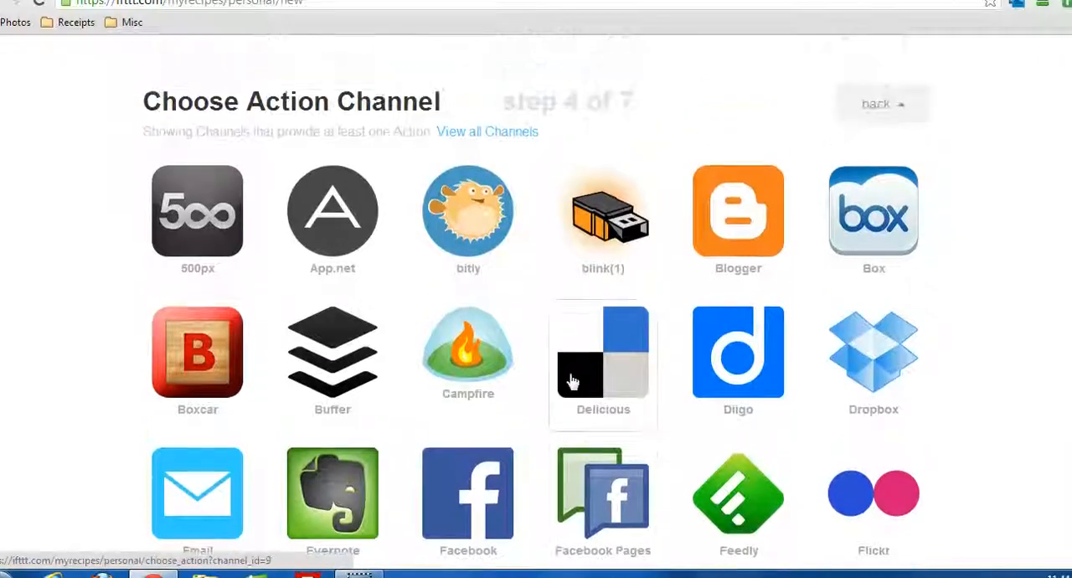
Choose Facebook Pages as the action channel and "Create a link post" as its action.
scroll(572, 381, "down", 3)
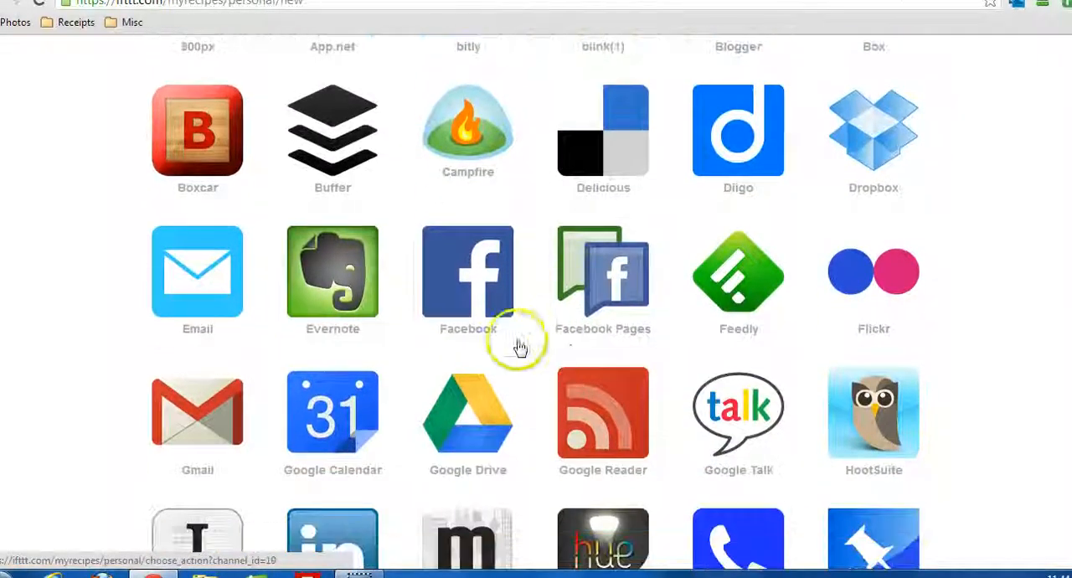
left_click(484, 273)
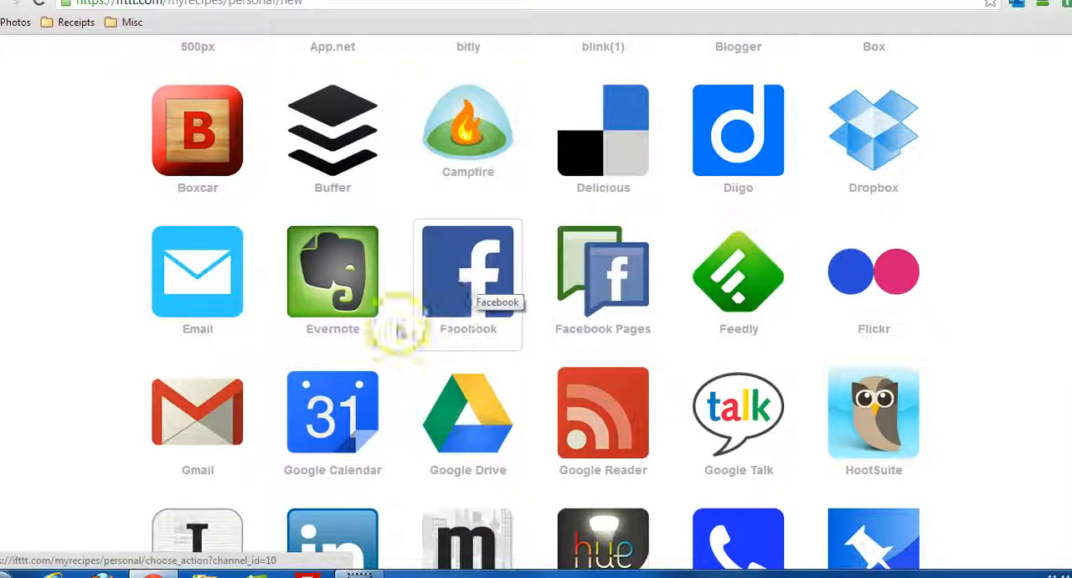
left_click(600, 299)
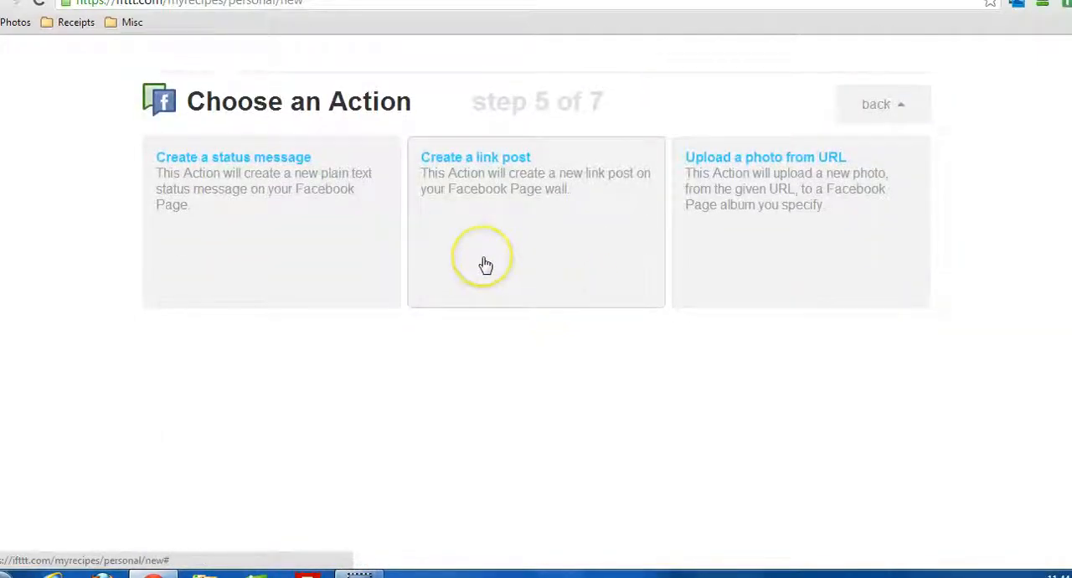
scroll(507, 318, "up", 1)
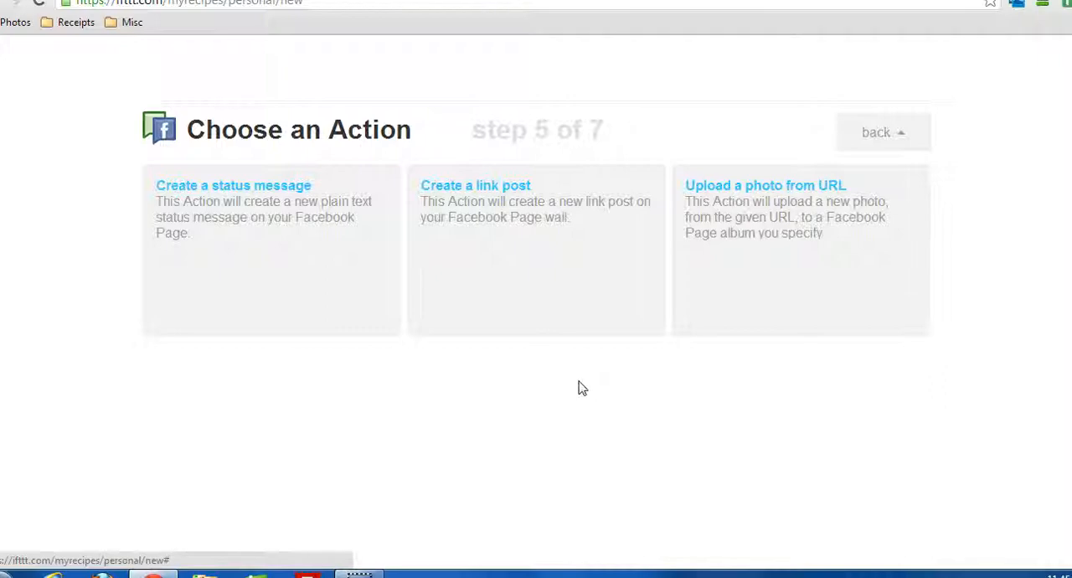
left_click(495, 189)
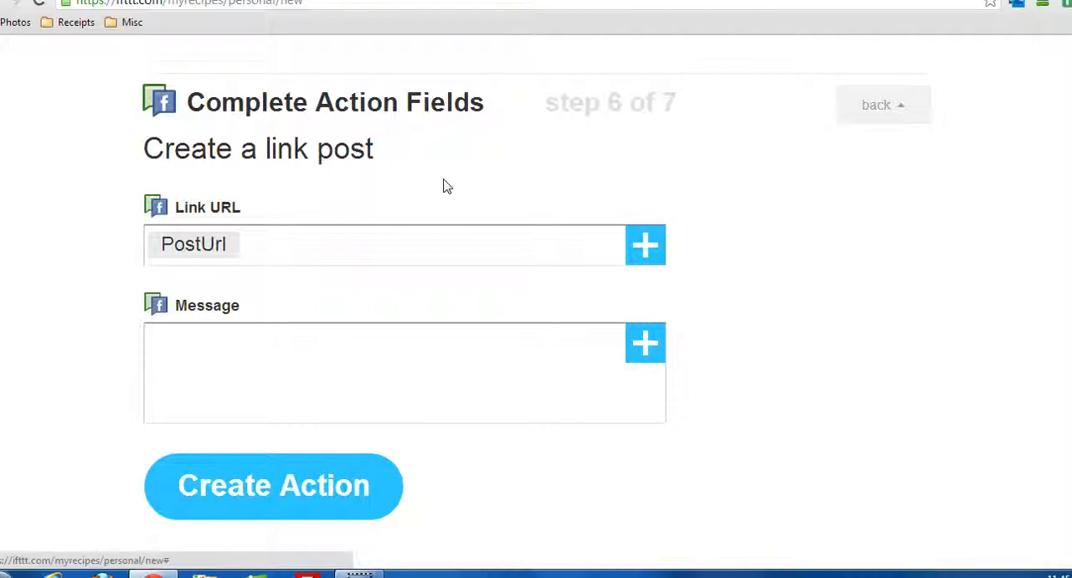
Examine which WordPress ingredients can be added to the Link URL field, without adding one.
left_click(290, 243)
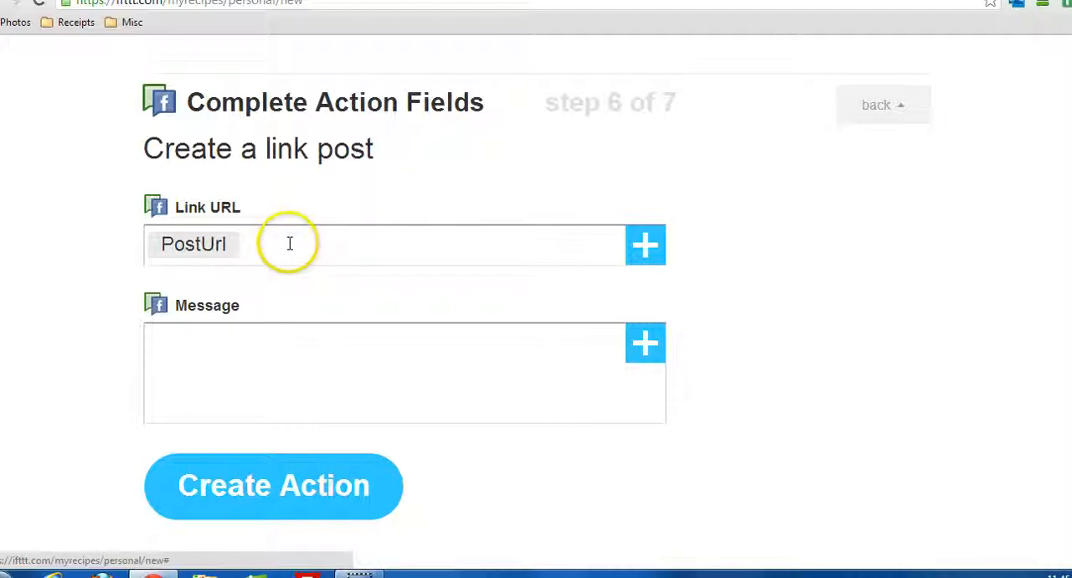
left_click(295, 241)
left_click(413, 244)
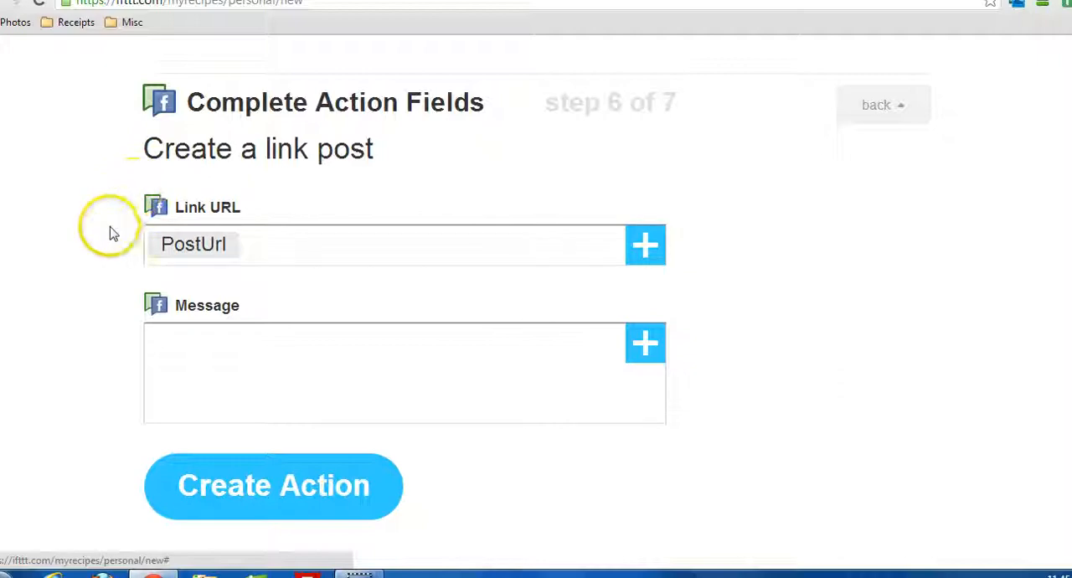
left_click(644, 245)
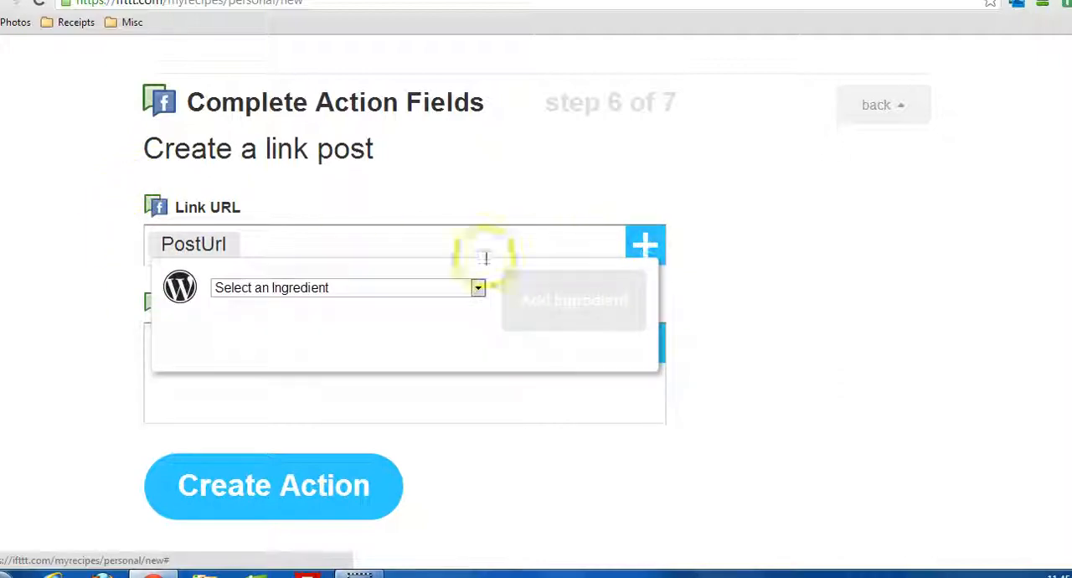
left_click(277, 289)
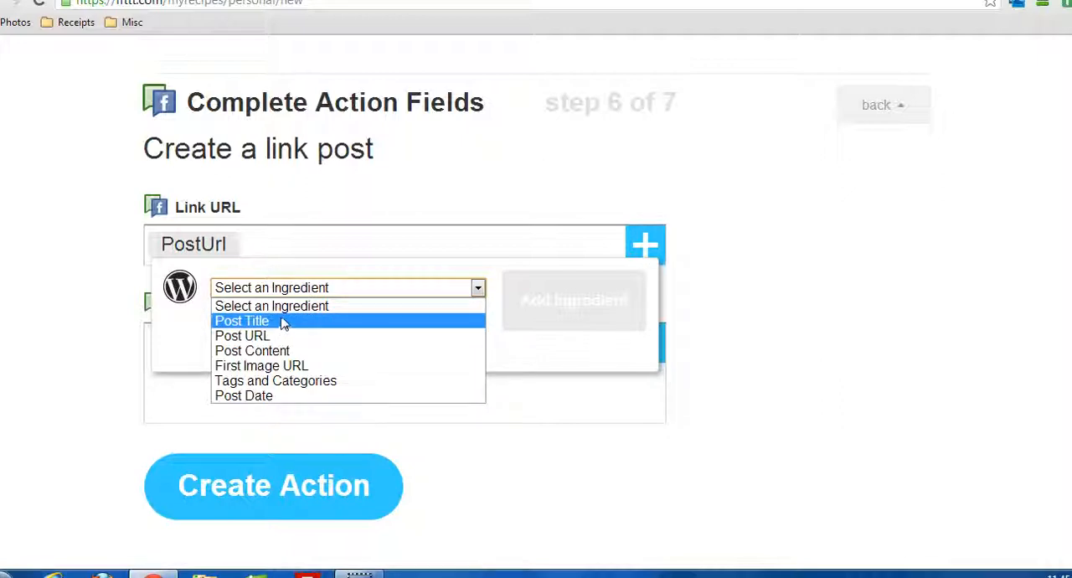
left_click(266, 242)
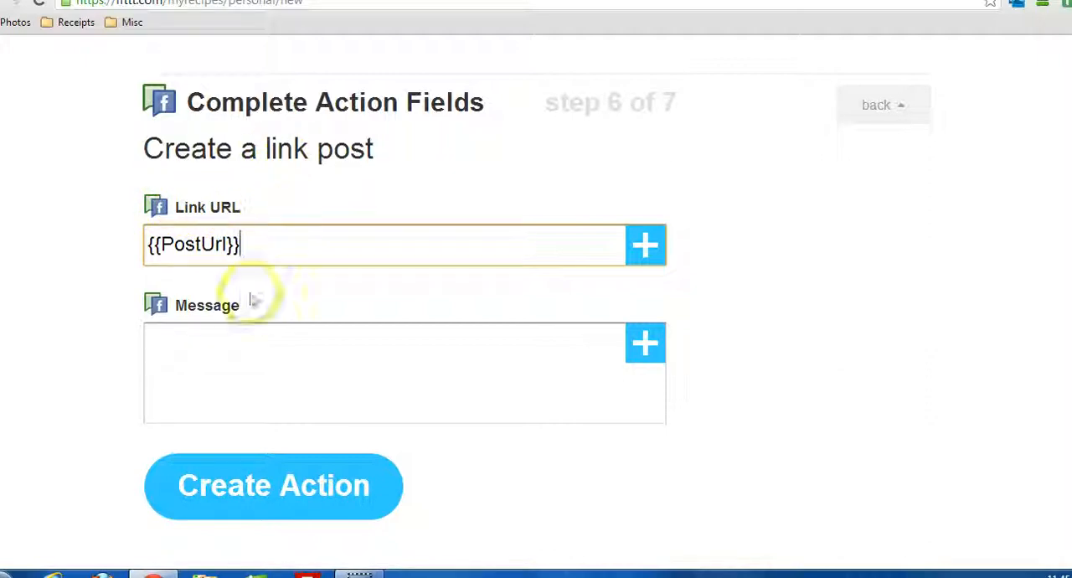
Add the Post Title ingredient to the link post's message and create the action.
left_click(241, 327)
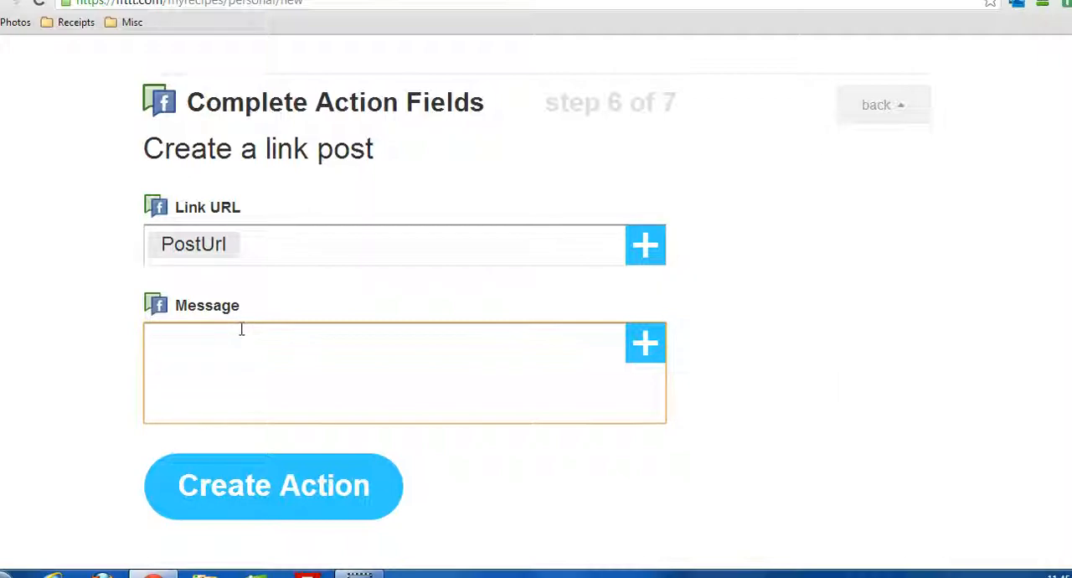
left_click(646, 360)
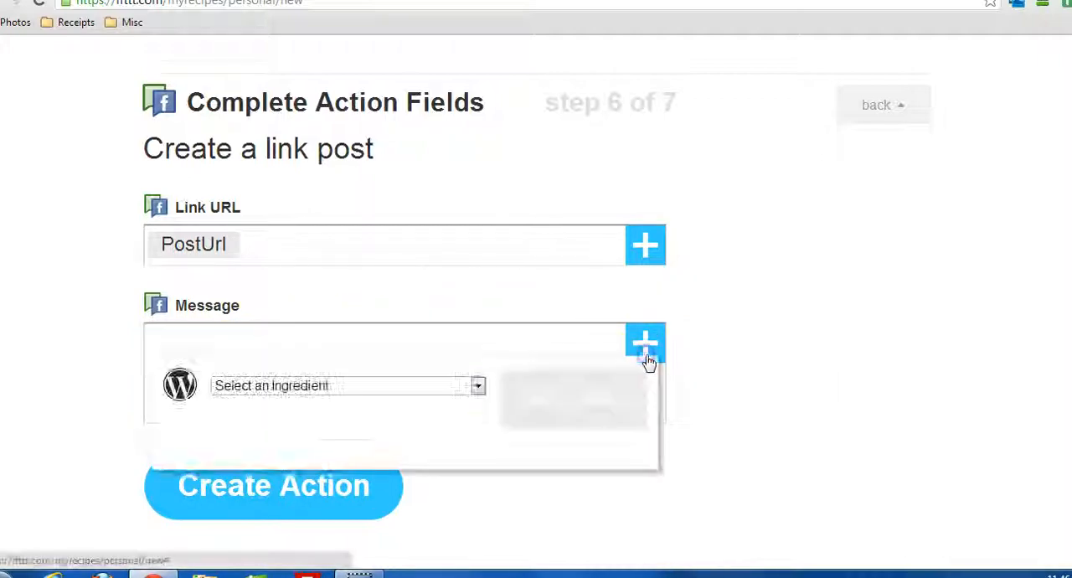
left_click(339, 385)
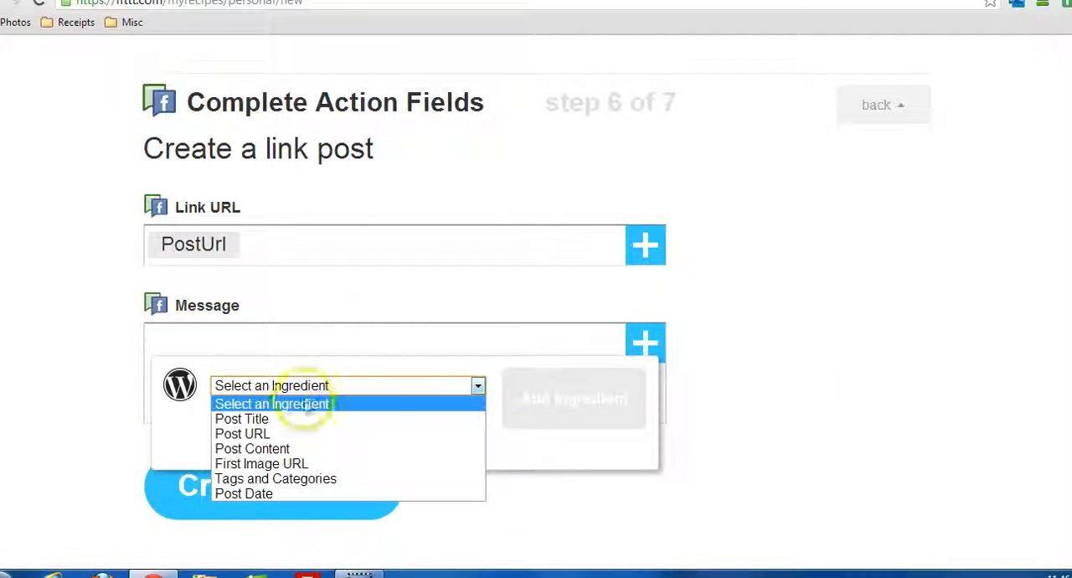
left_click(252, 419)
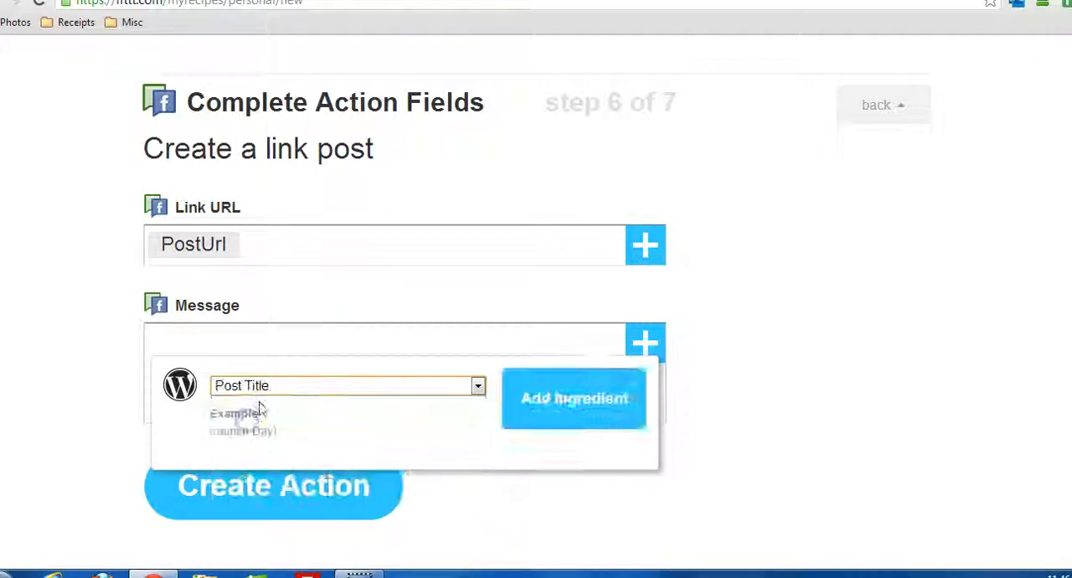
left_click(546, 400)
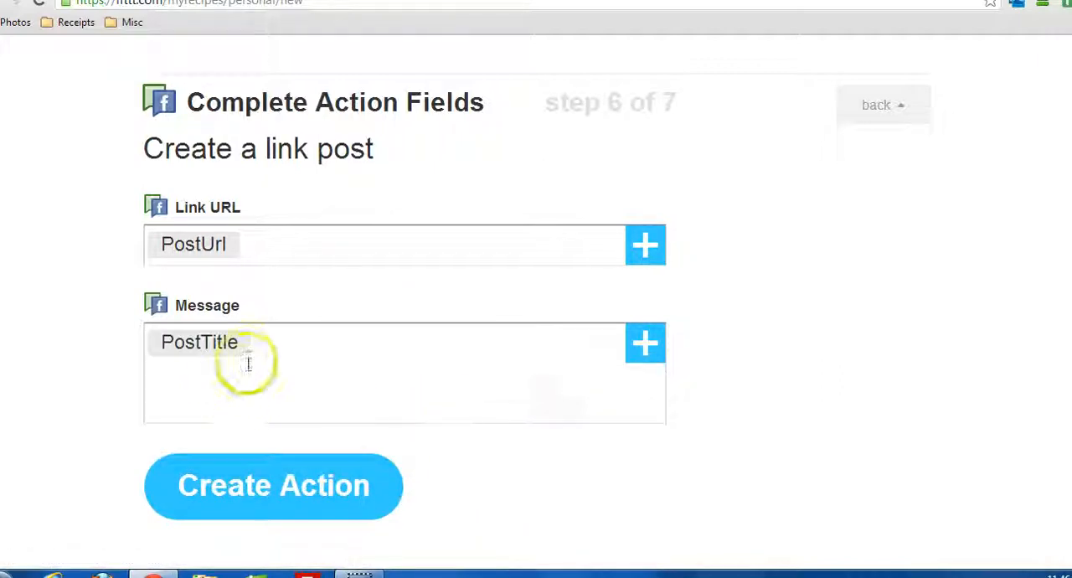
scroll(106, 388, "down", 1)
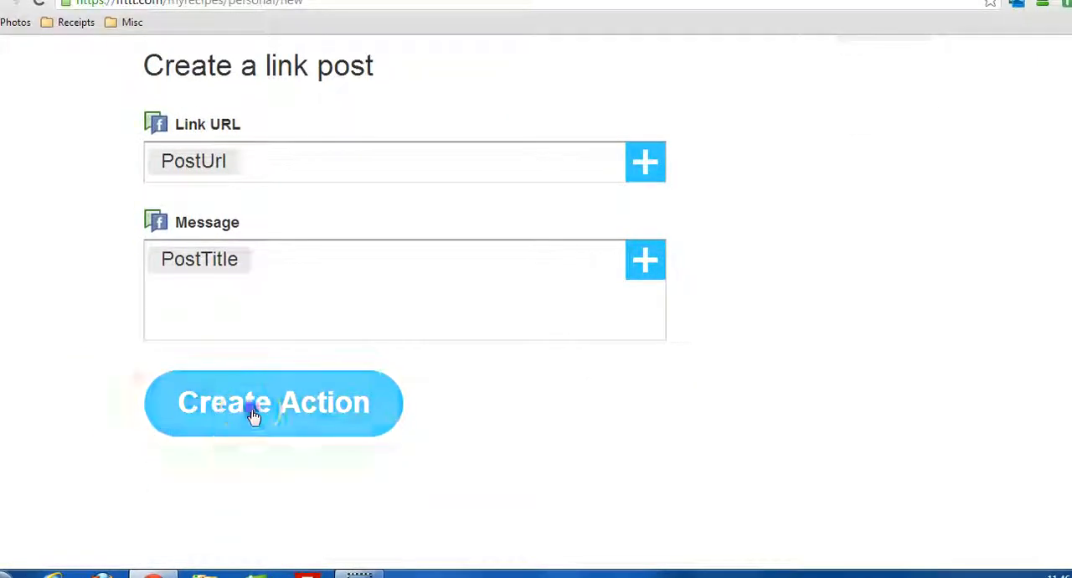
left_click(254, 416)
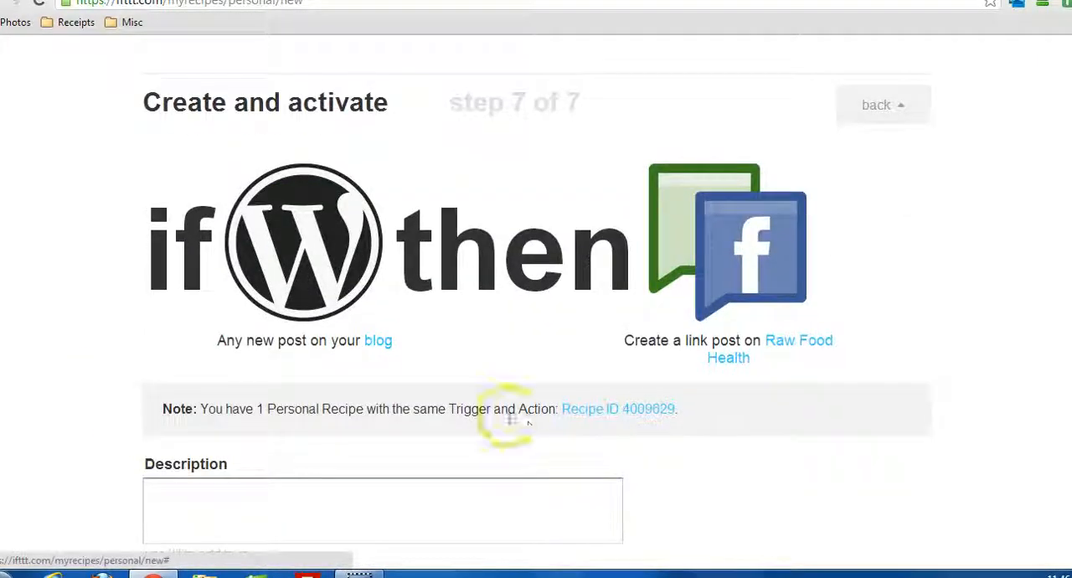
Review the recipe summary, open its linked blog in a new tab to check it, and return to the recipe.
scroll(281, 383, "down", 2)
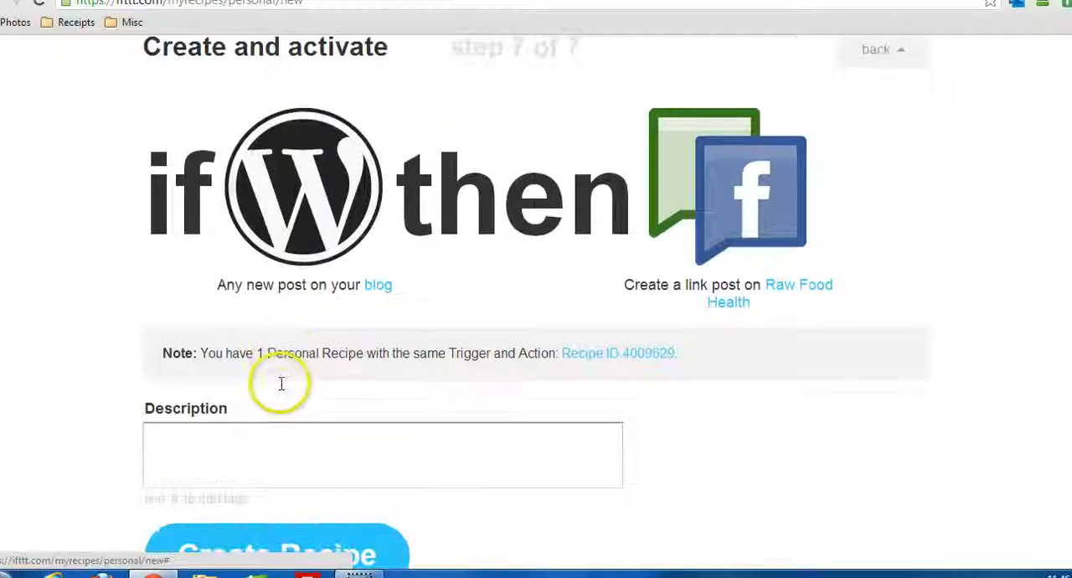
scroll(281, 385, "down", 2)
scroll(282, 383, "up", 1)
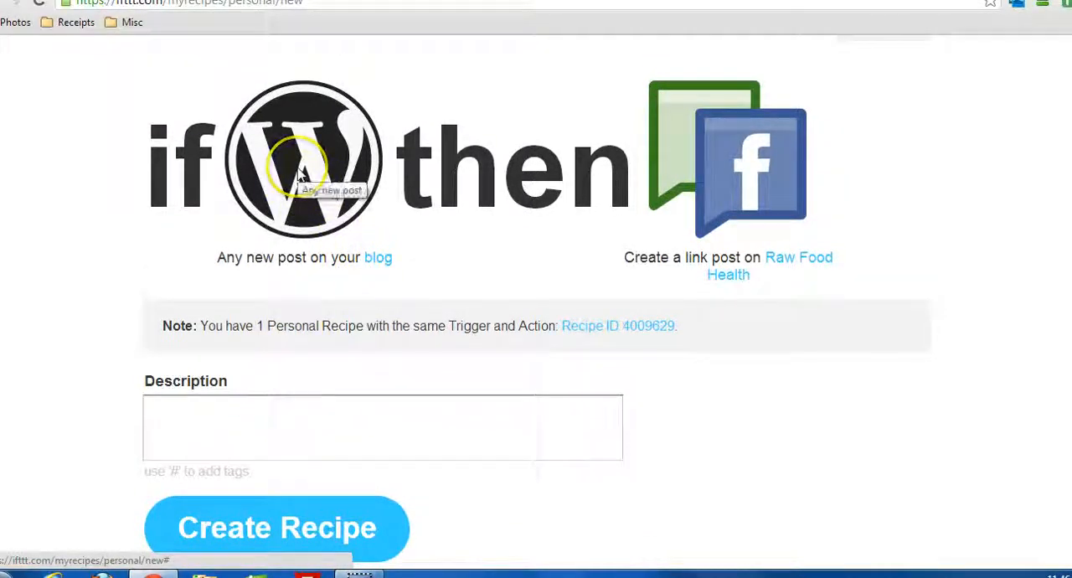
right_click(381, 258)
left_click(395, 263)
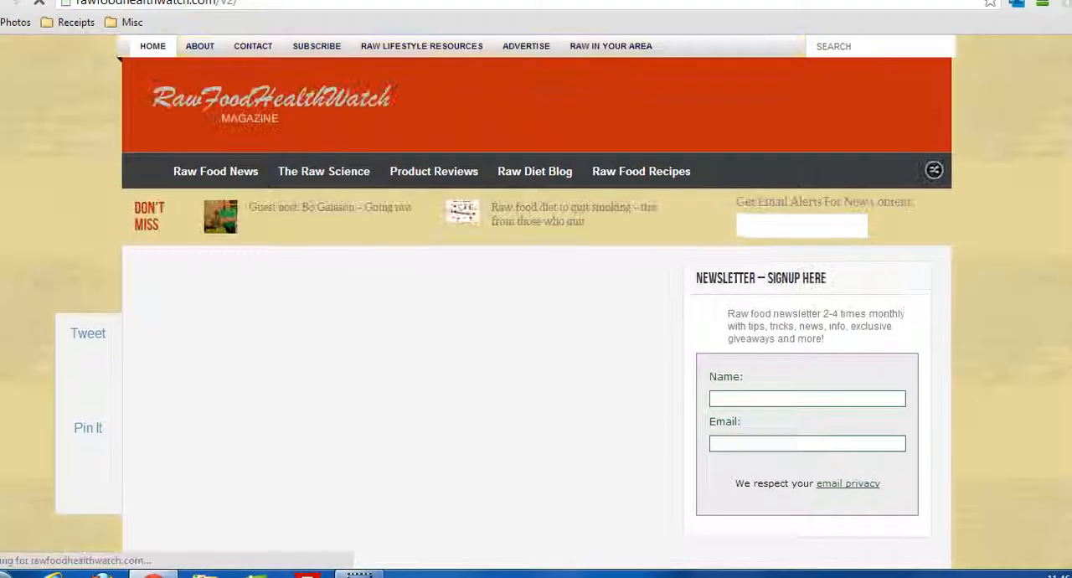
left_click(410, 0)
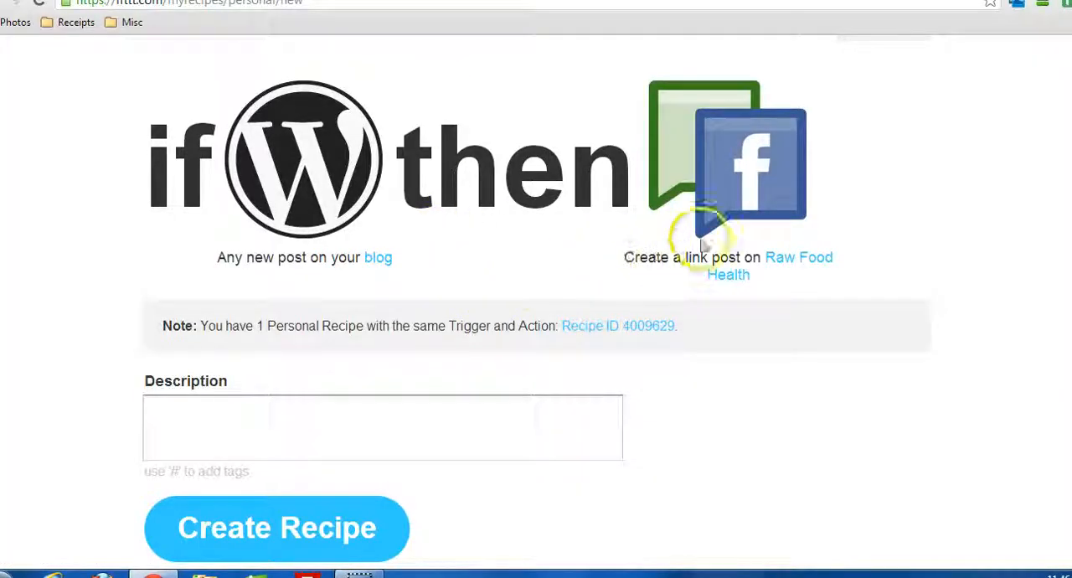
Check the linked Raw Food Health Facebook page in a new tab, and close both the page and blog tabs.
right_click(795, 266)
left_click(809, 277)
left_click(681, 24)
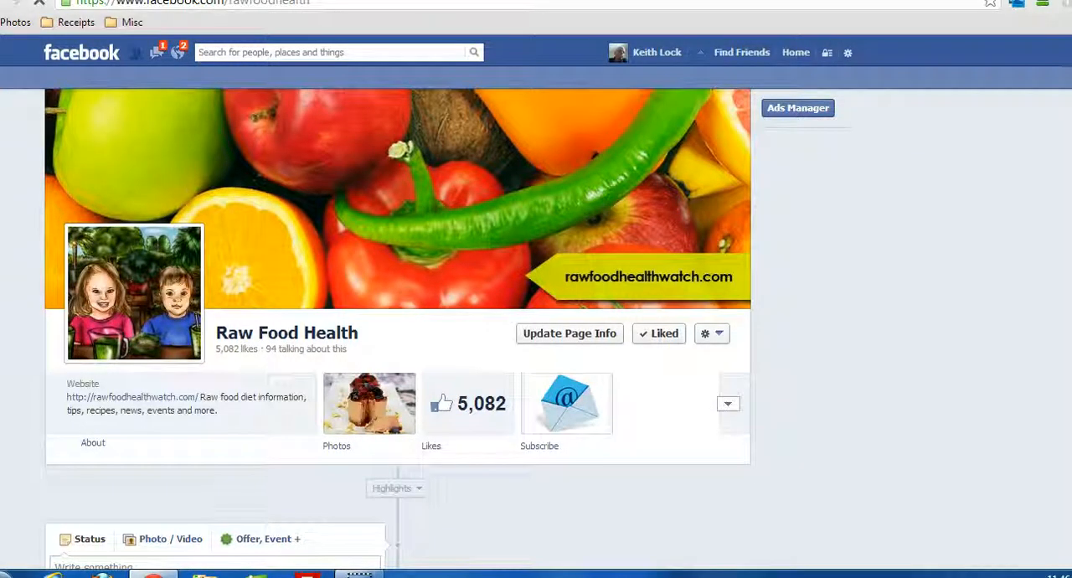
key("ctrl+w")
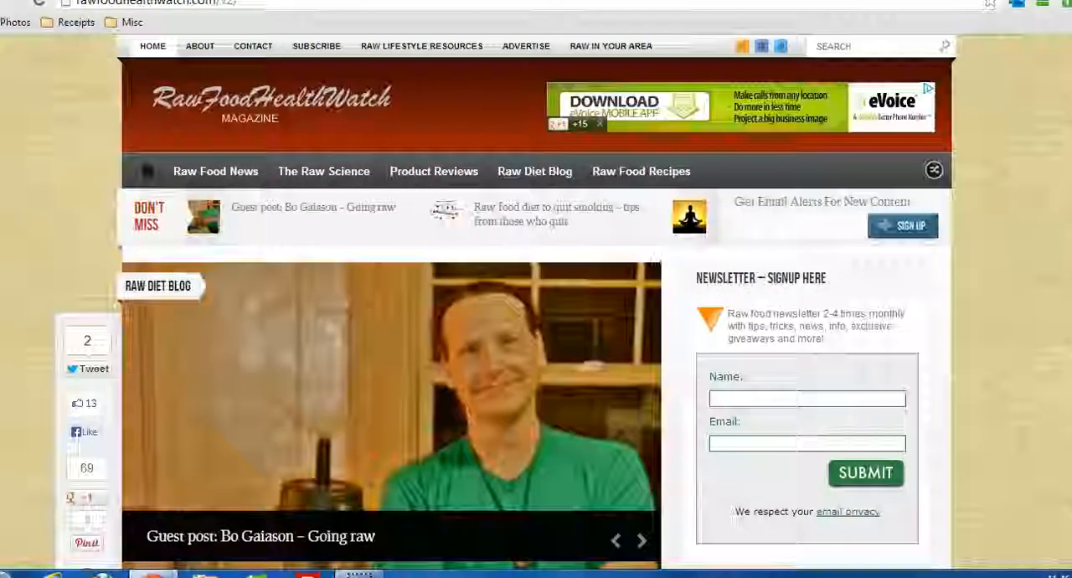
key("ctrl+w")
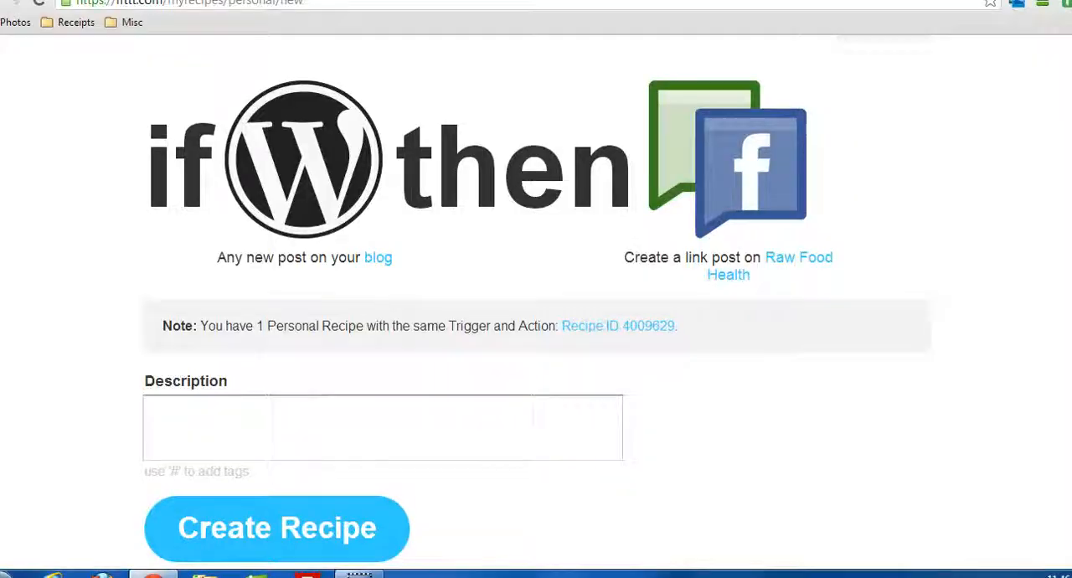
Enter the tag "#rawfood" as the recipe's description.
left_click(231, 416)
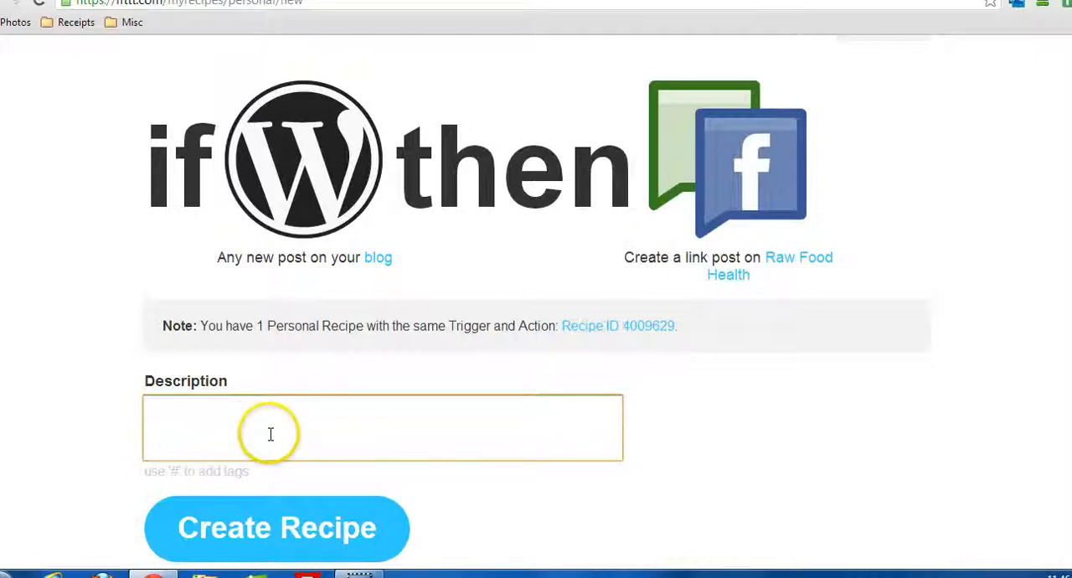
scroll(272, 431, "down", 1)
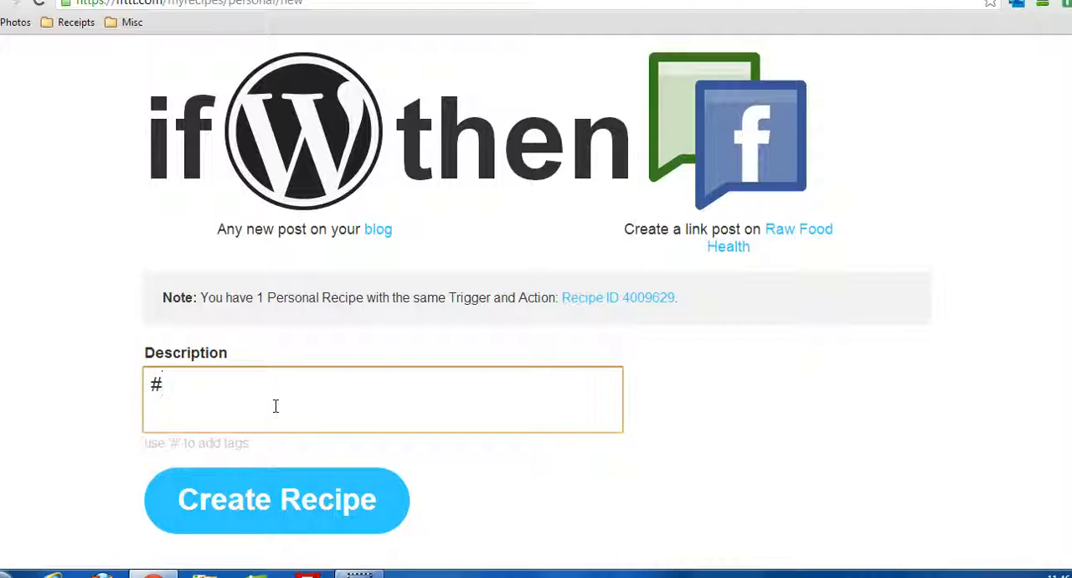
type("food")
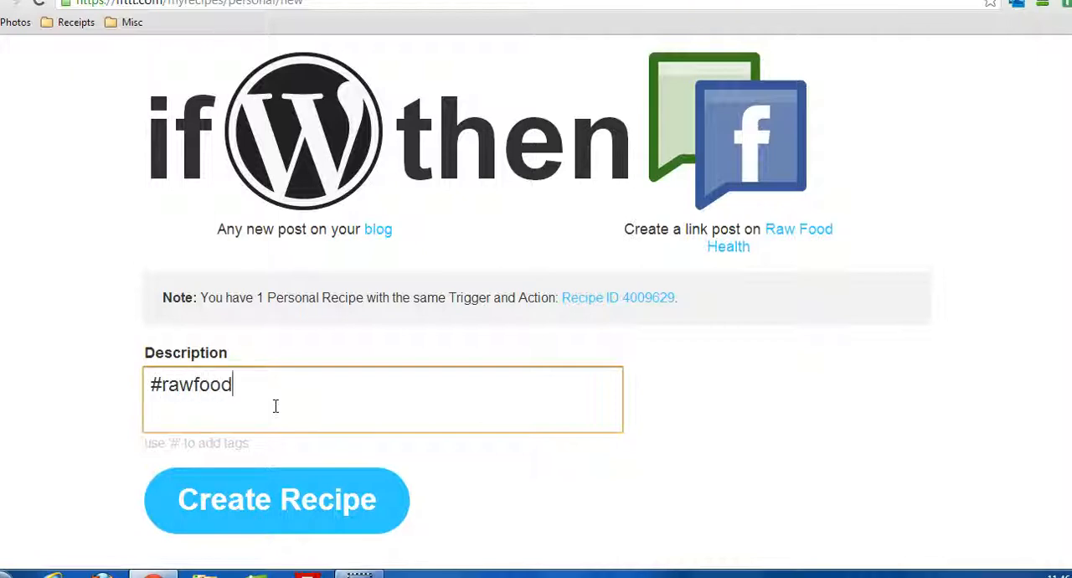
Replace the recipe's description with "WORDPRESS to Facebook".
key("BackSpace")
key("BackSpace")
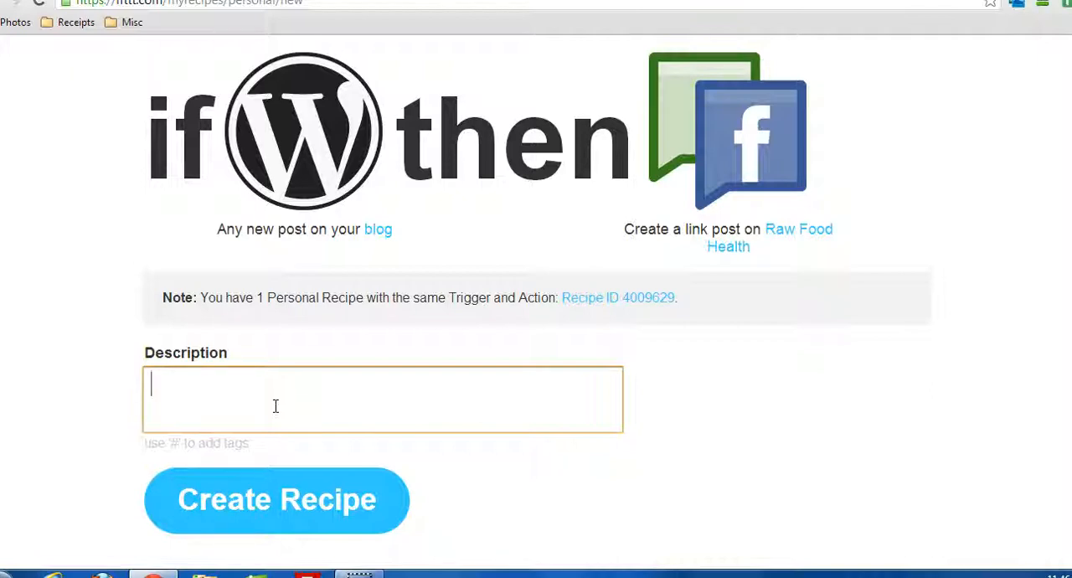
left_click(181, 441)
left_click(223, 421)
type("WP")
key("BackSpace")
type("ORDPRESS to")
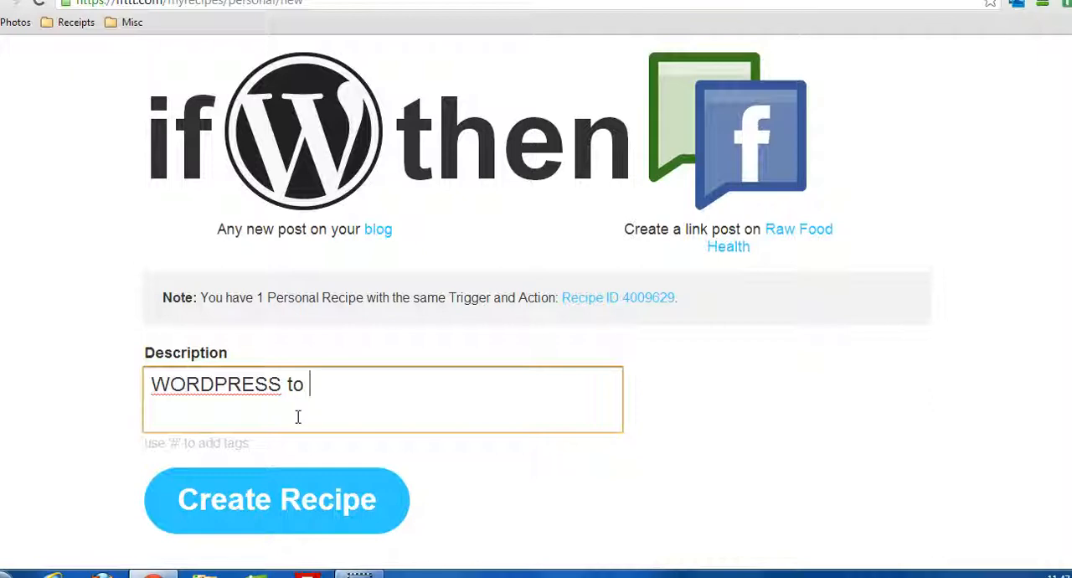
type(" Facebook")
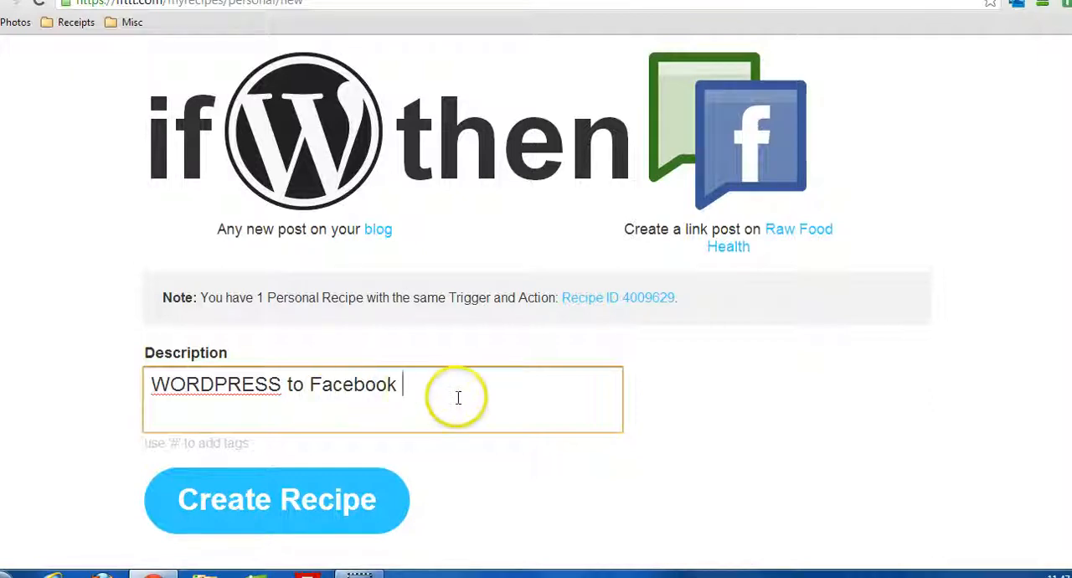
Create the WordPress-to-Facebook recipe with the entered description.
scroll(455, 397, "down", 1)
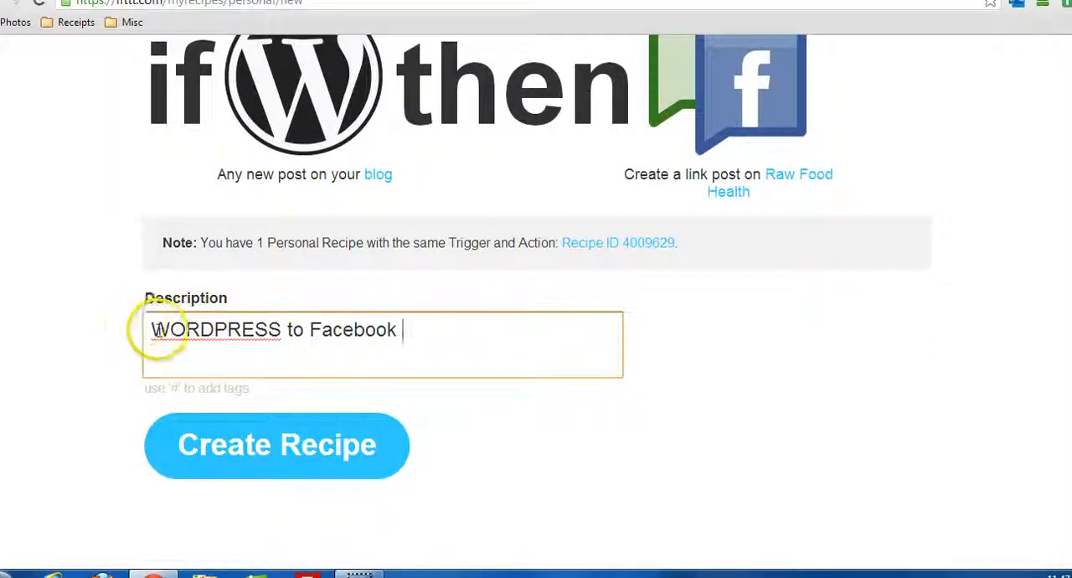
left_click_drag(152, 328, 412, 329)
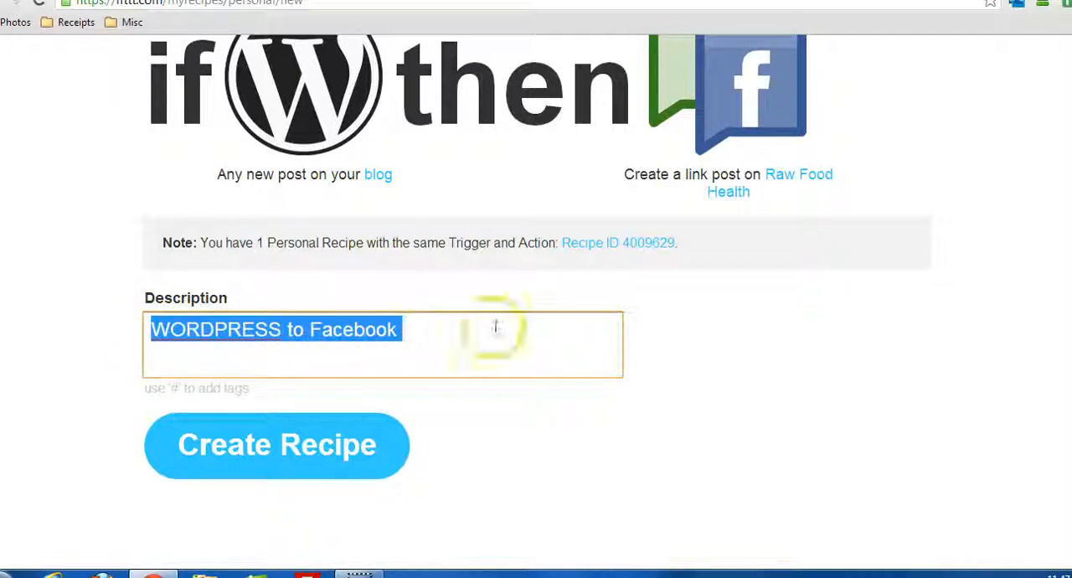
left_click(277, 437)
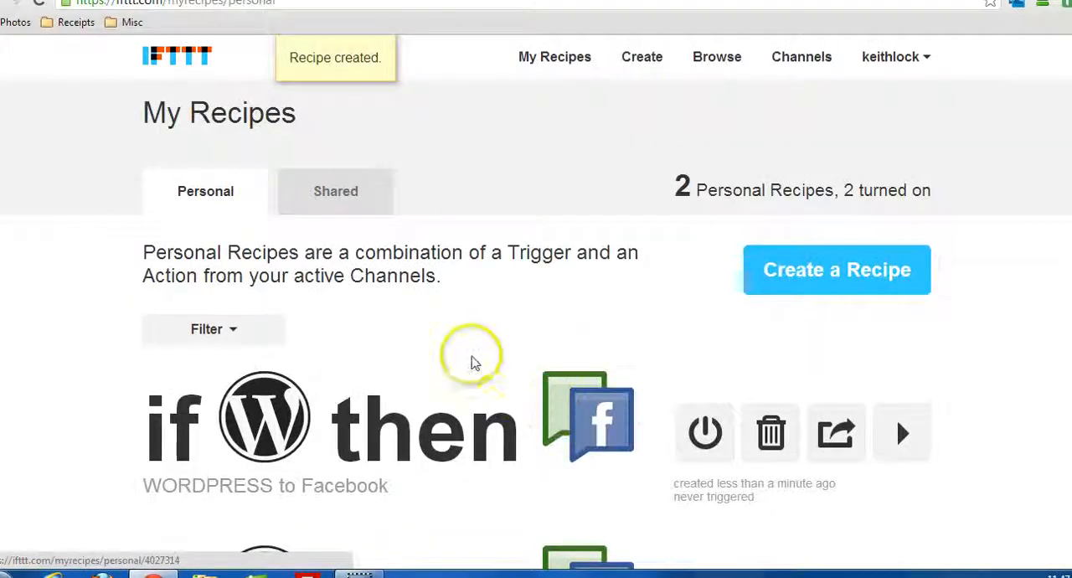
Review the personal recipes list, examining the new WordPress-to-Facebook recipe, its management options and the older recipe beneath it.
scroll(471, 359, "down", 2)
scroll(460, 356, "down", 1)
scroll(460, 355, "up", 1)
scroll(460, 355, "down", 1)
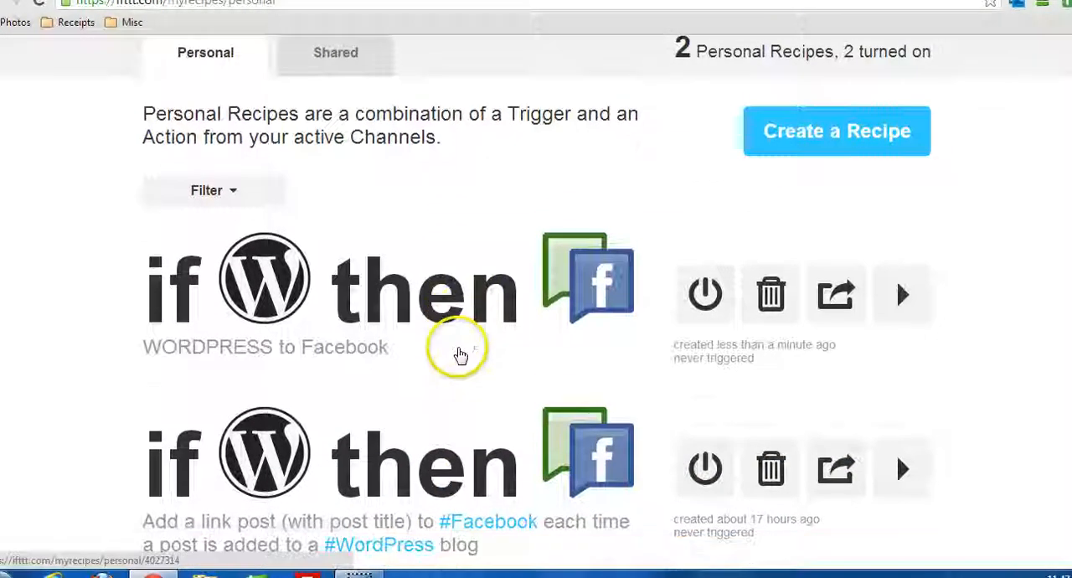
scroll(458, 355, "up", 2)
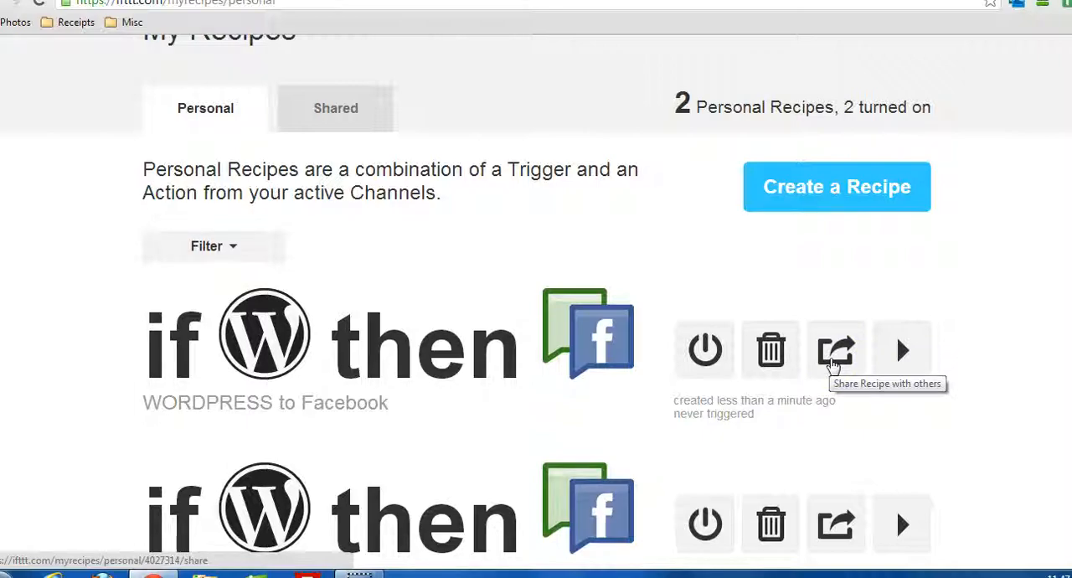
scroll(78, 359, "down", 3)
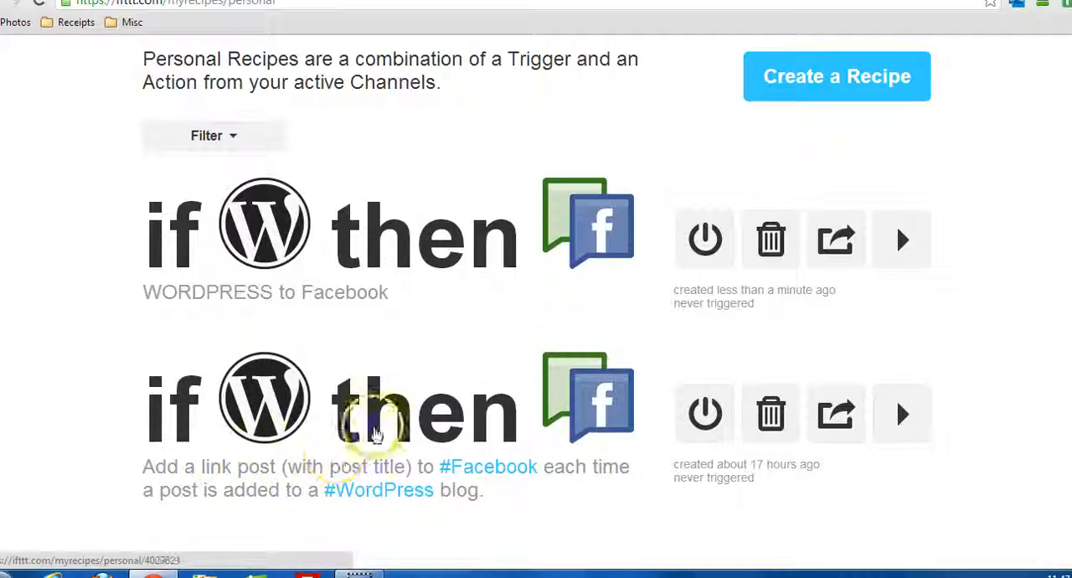
scroll(371, 423, "up", 2)
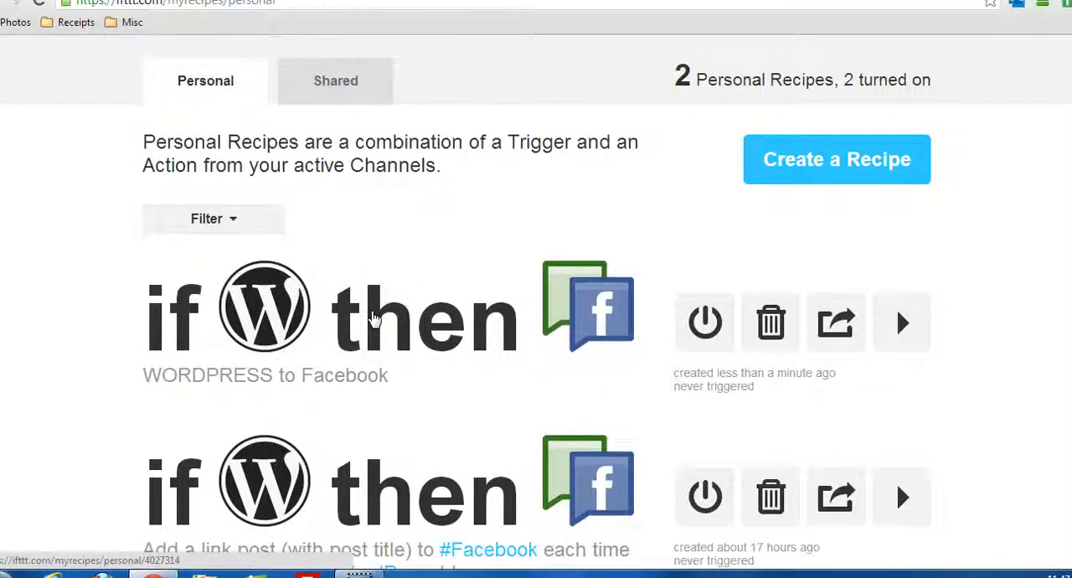
scroll(374, 318, "up", 3)
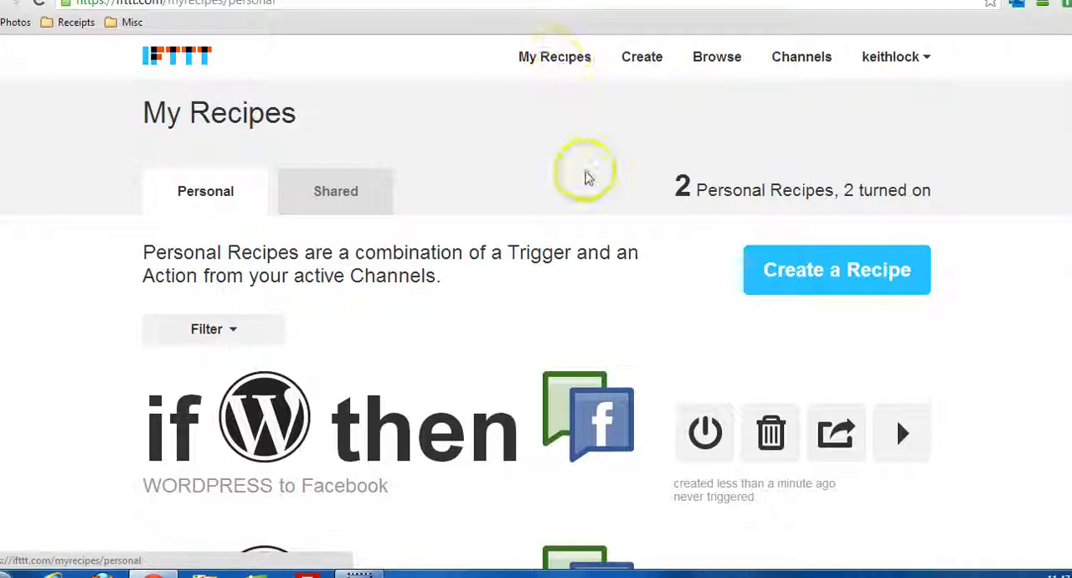
scroll(444, 340, "down", 2)
scroll(450, 340, "up", 1)
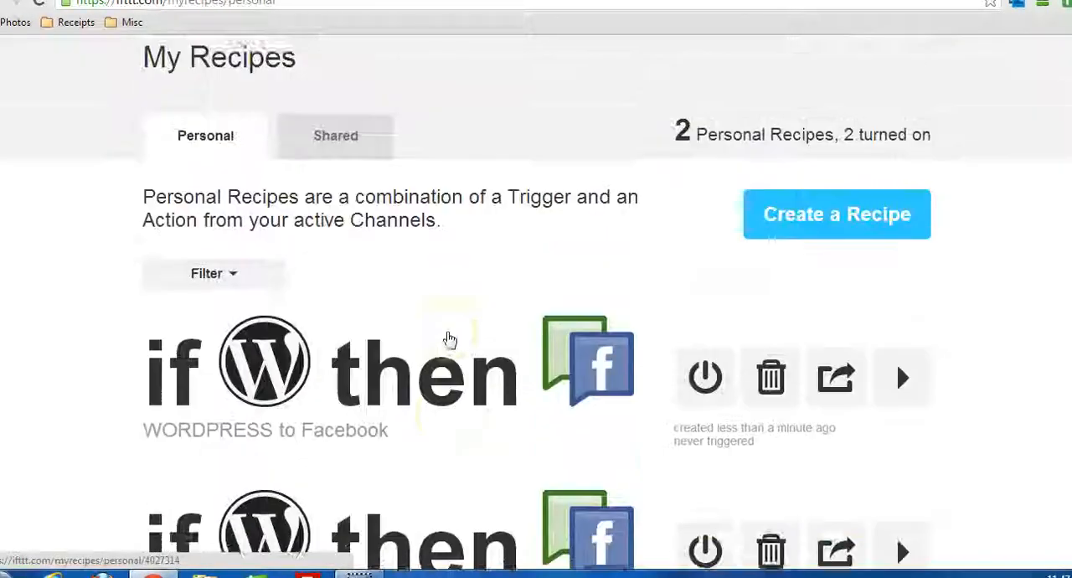